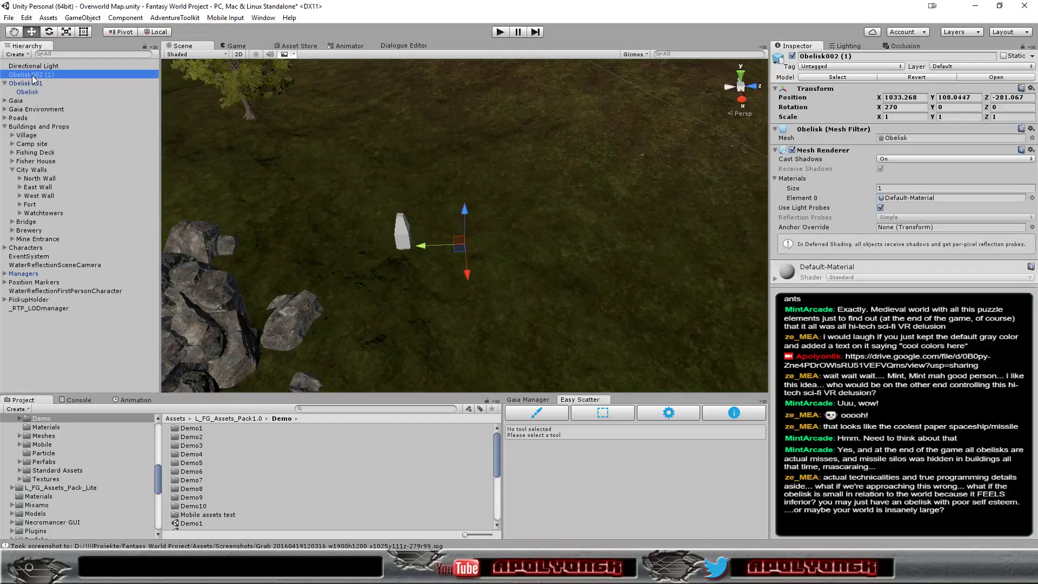
# - Orbit around the obelisk, then open the Models folder listing Obelisk001 and Obelisk002
pyautogui.press('f')
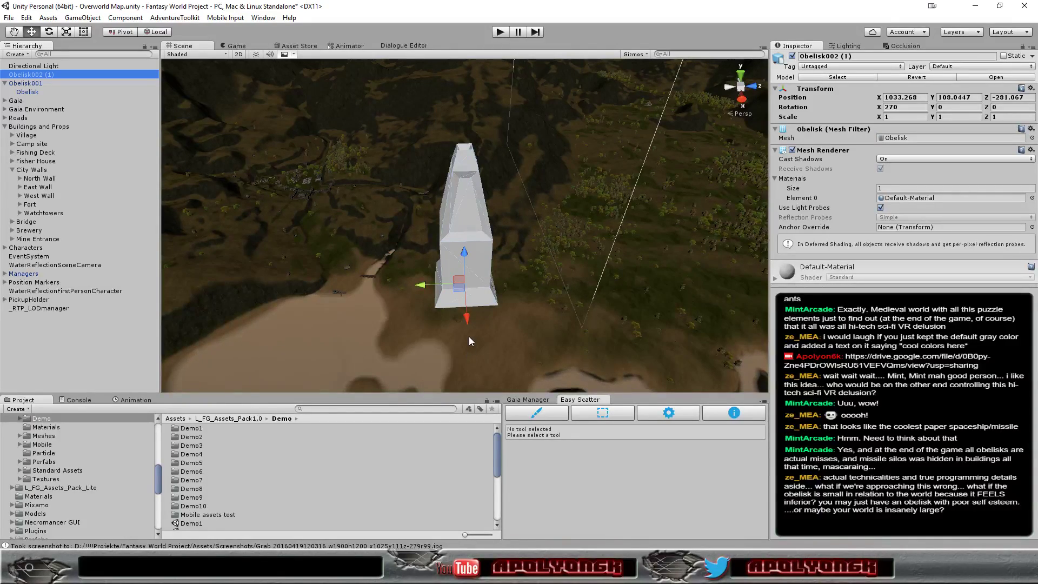
pyautogui.press('alt')
pyautogui.moveTo(481, 338)
pyautogui.keyDown('alt'); pyautogui.mouseDown()
pyautogui.moveTo(603, 206)
pyautogui.moveTo(380, 247)
pyautogui.moveTo(411, 254)
pyautogui.mouseUp(); pyautogui.keyUp('alt')
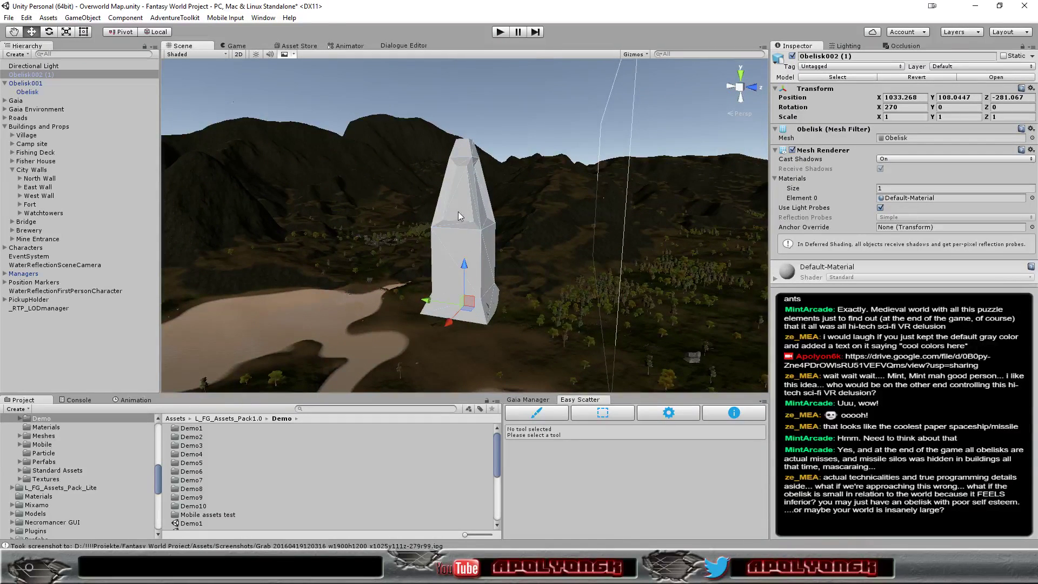
pyautogui.click(466, 333)
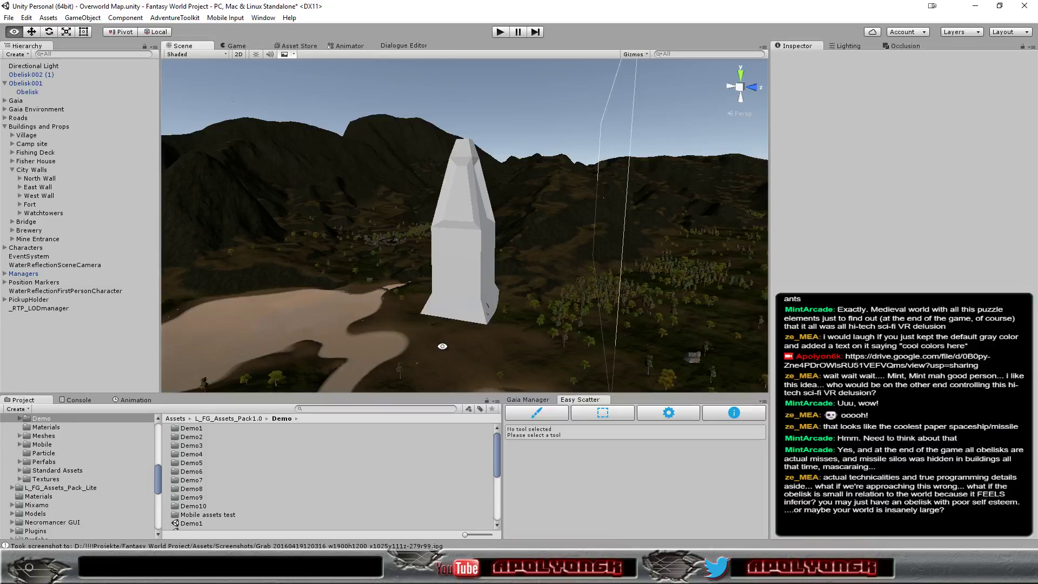
pyautogui.moveTo(442, 346)
pyautogui.keyDown('alt'); pyautogui.mouseDown()
pyautogui.moveTo(568, 340)
pyautogui.moveTo(477, 381)
pyautogui.moveTo(684, 386)
pyautogui.moveTo(754, 330)
pyautogui.moveTo(524, 325)
pyautogui.mouseUp(); pyautogui.keyUp('alt')
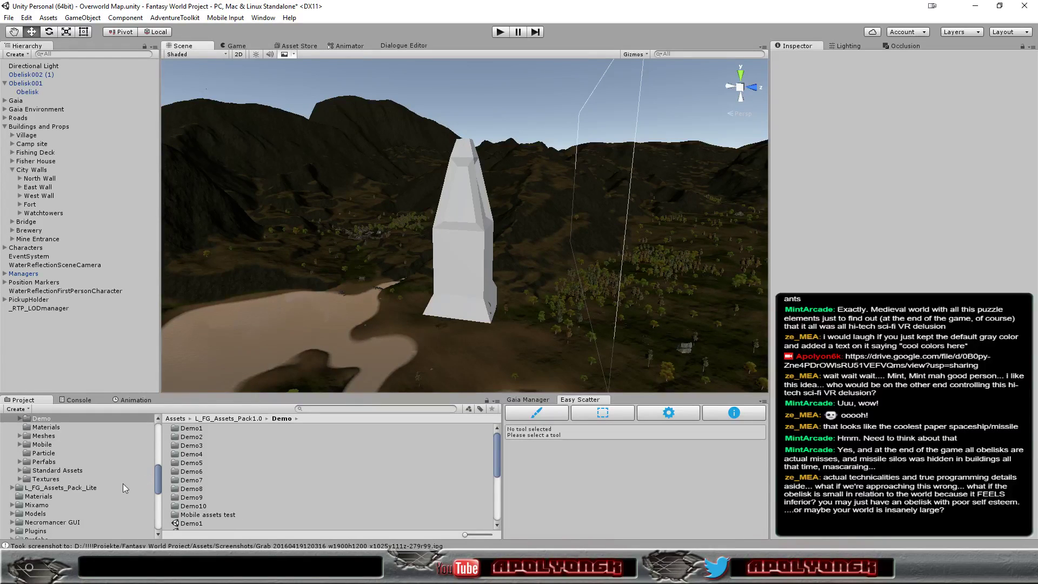
pyautogui.click(36, 514)
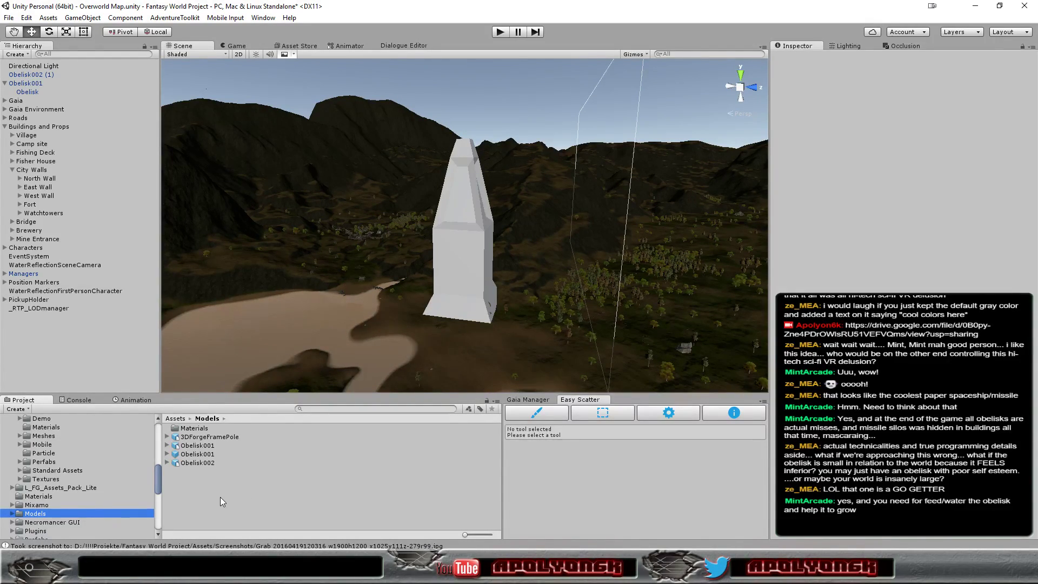
# - Change Obelisk002's import Scale Factor from 100 to 1 and apply it
pyautogui.click(210, 462)
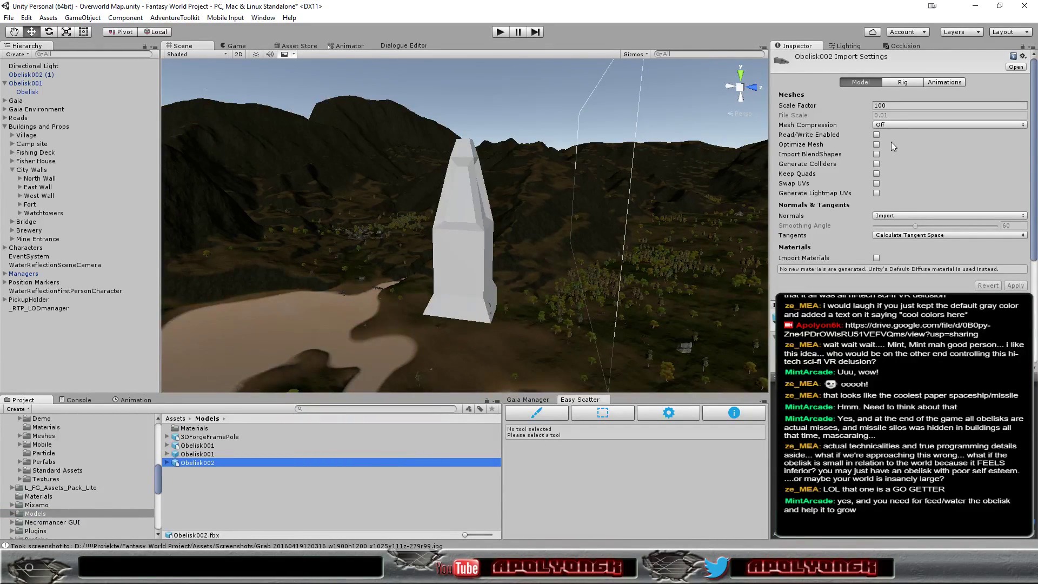
pyautogui.click(904, 106)
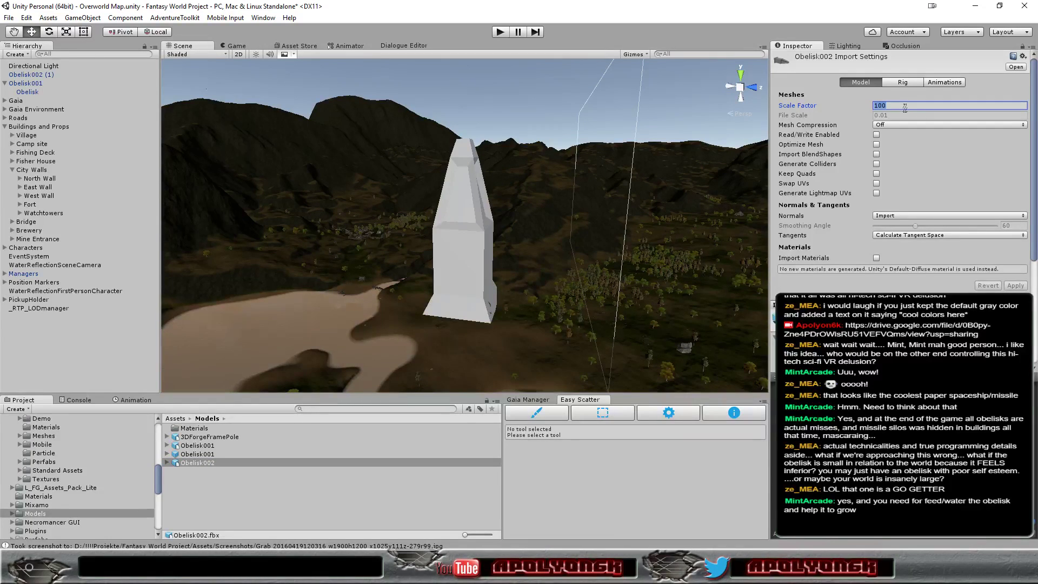
pyautogui.write('1')
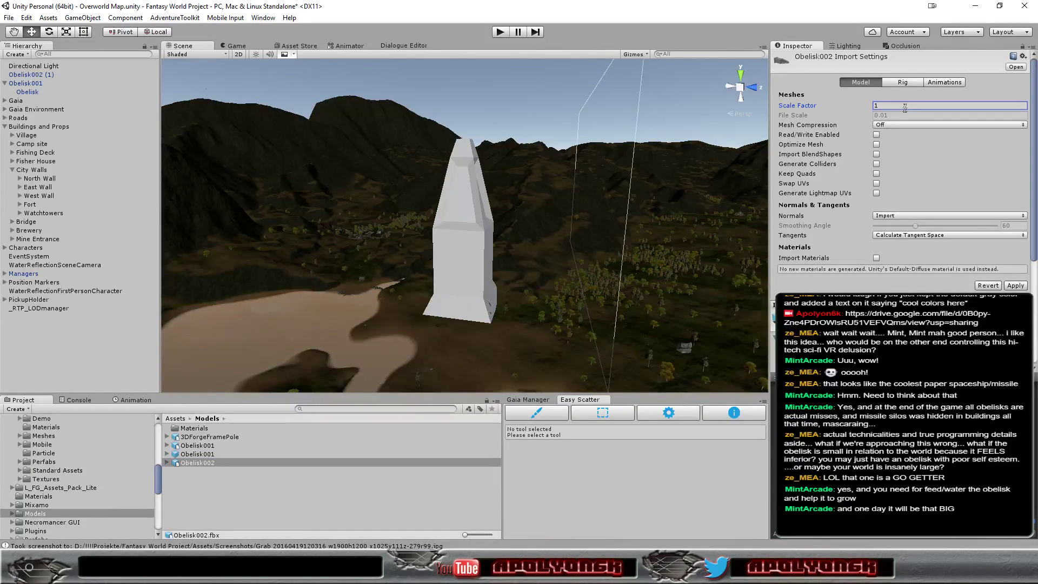
pyautogui.click(1016, 287)
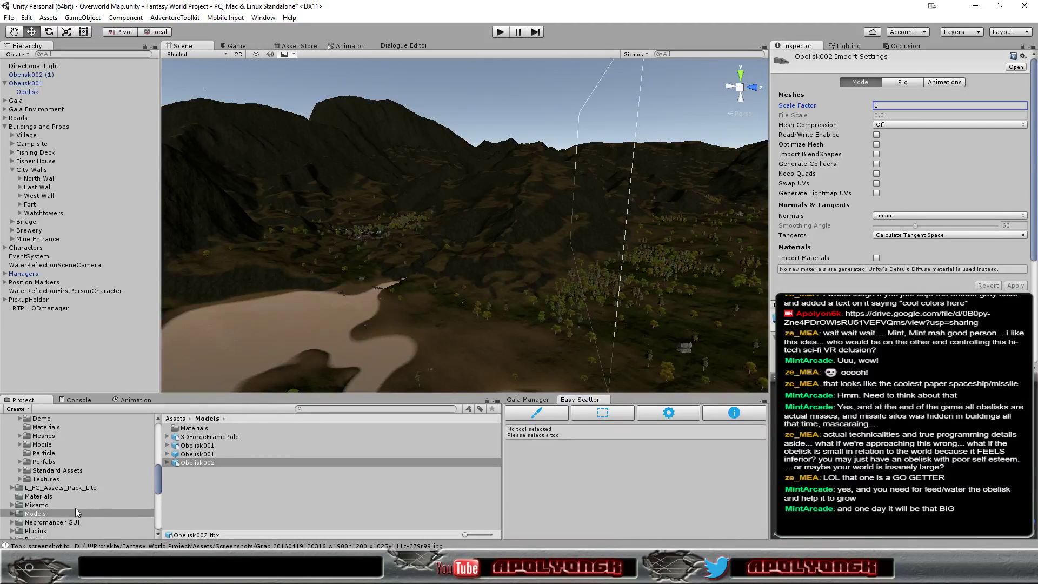
# - Keep Obelisk002 (1) at X rotation 270 and spin its Y rotation to 205.87
pyautogui.doubleClick(30, 76)
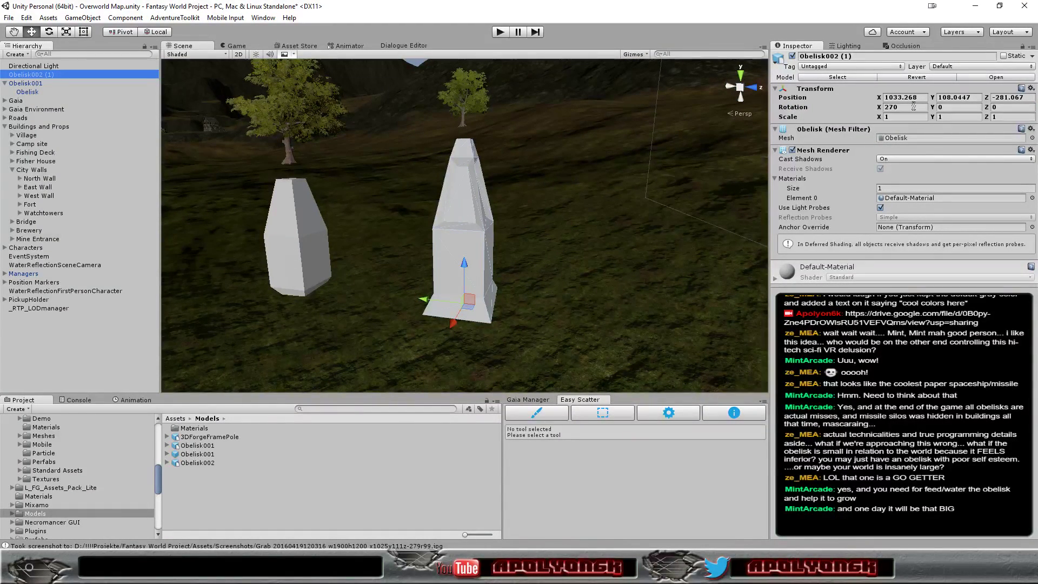
pyautogui.click(914, 106)
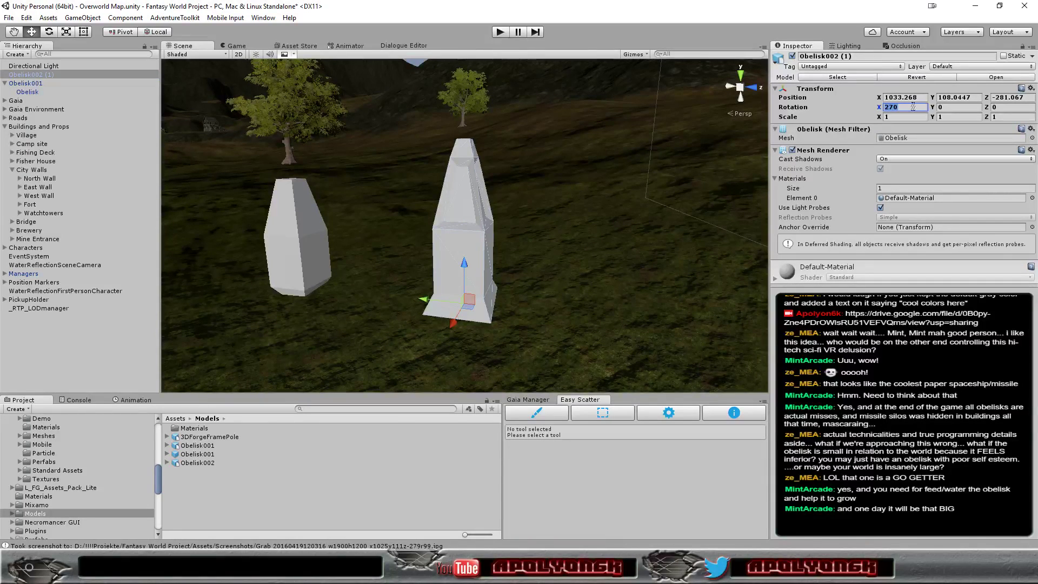
pyautogui.write('0')
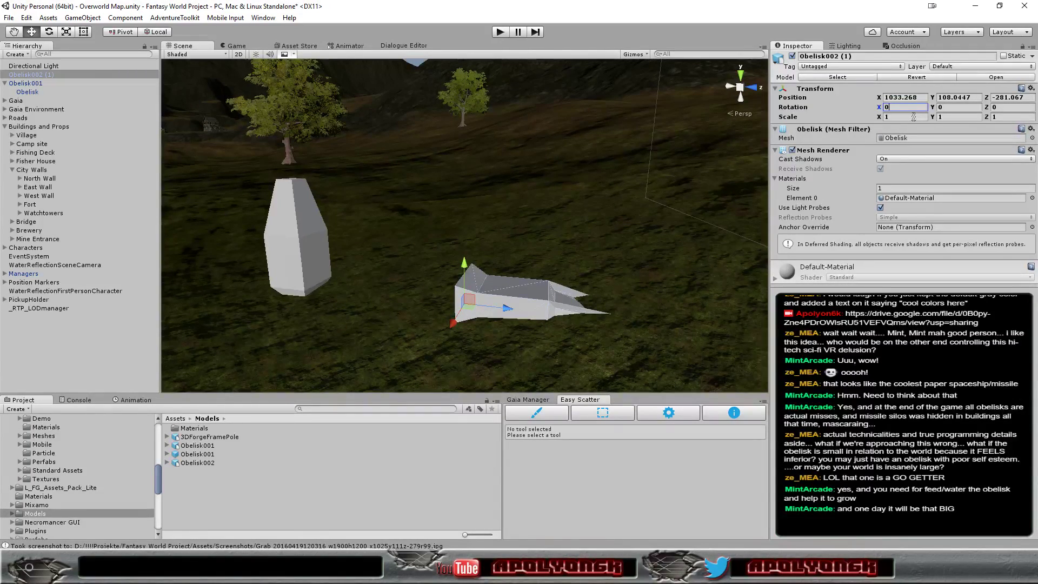
pyautogui.write('270')
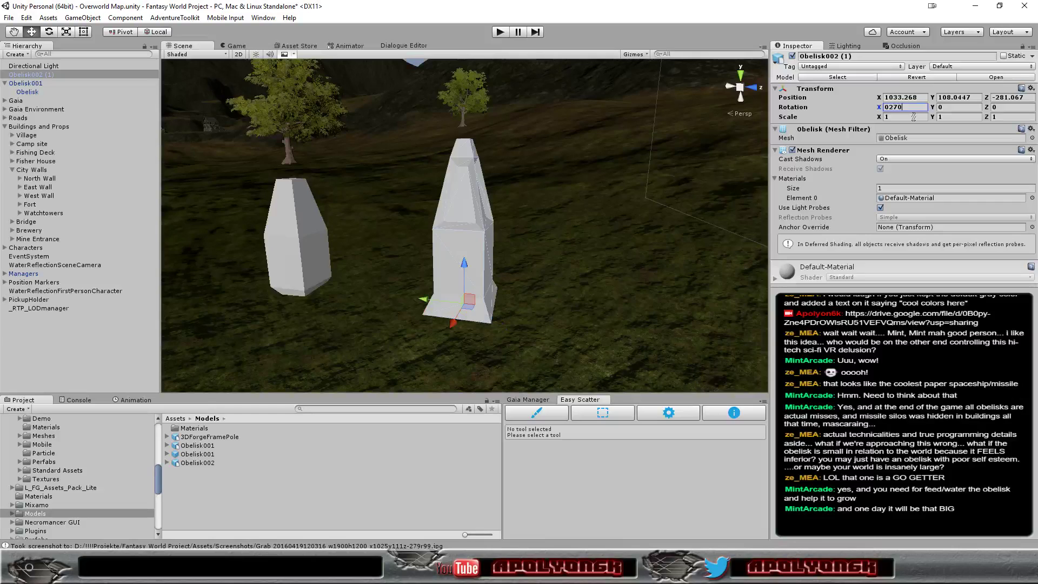
pyautogui.press('Return')
pyautogui.moveTo(932, 107)
pyautogui.mouseDown()
pyautogui.moveTo(997, 110)
pyautogui.moveTo(608, 366)
pyautogui.moveTo(541, 348)
pyautogui.mouseUp()
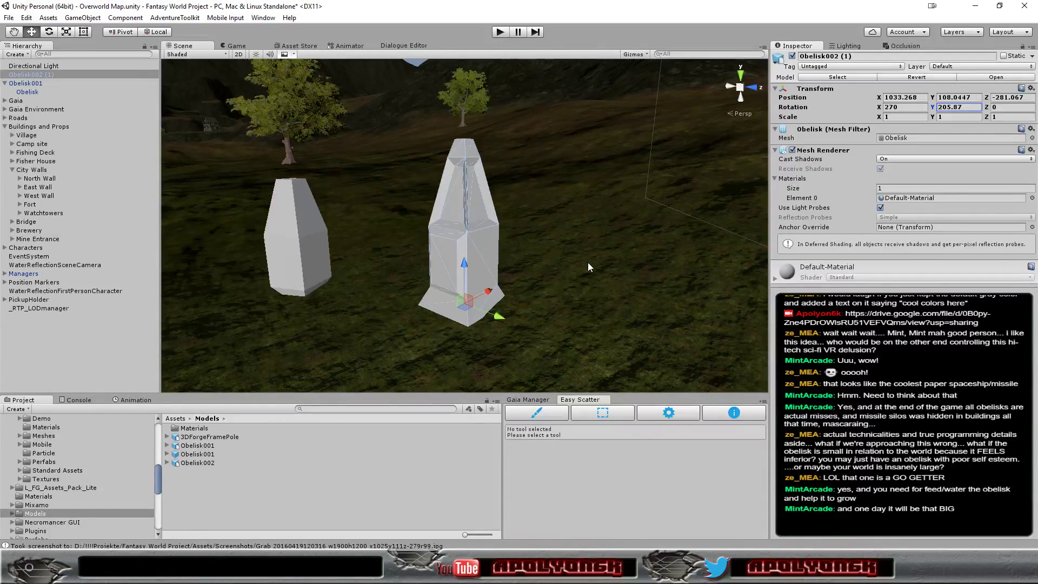
# - Enter a Y rotation of 90 for the obelisk, then bring up Blender
pyautogui.moveTo(544, 278)
pyautogui.mouseDown(button='middle')
pyautogui.moveTo(590, 370)
pyautogui.moveTo(522, 290)
pyautogui.mouseUp(button='middle')
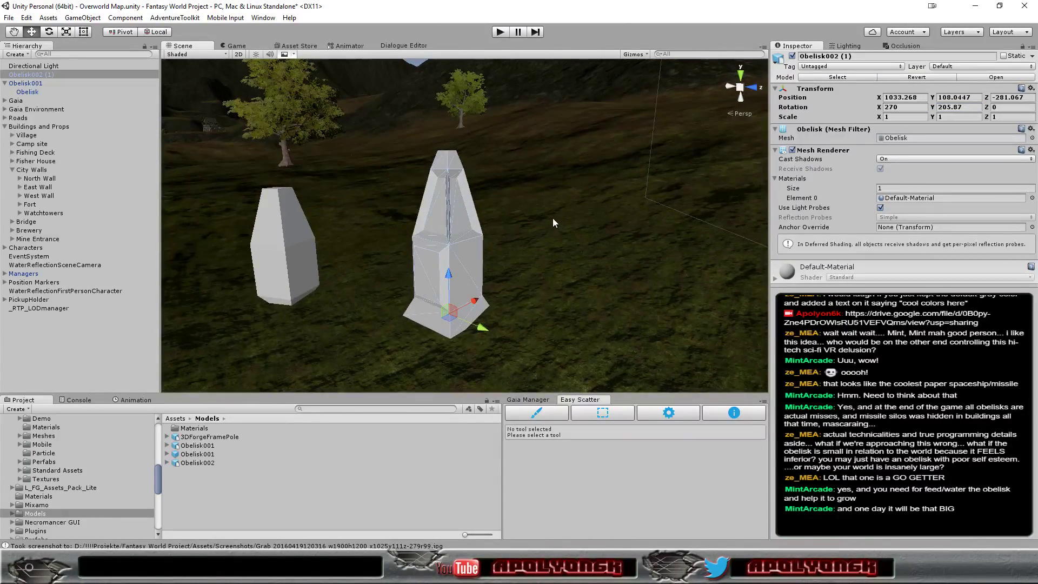
pyautogui.click(968, 108)
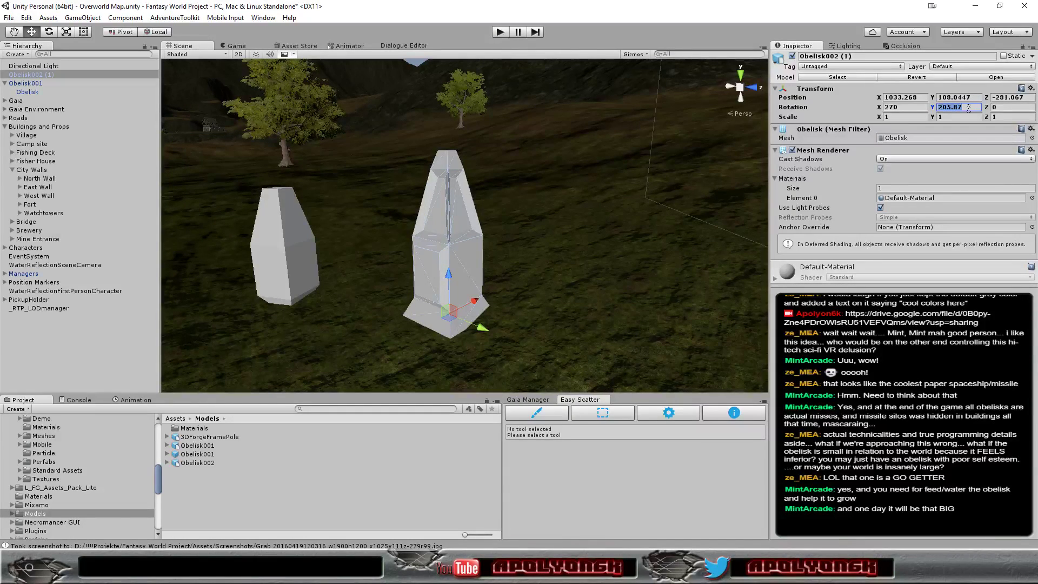
pyautogui.write('90')
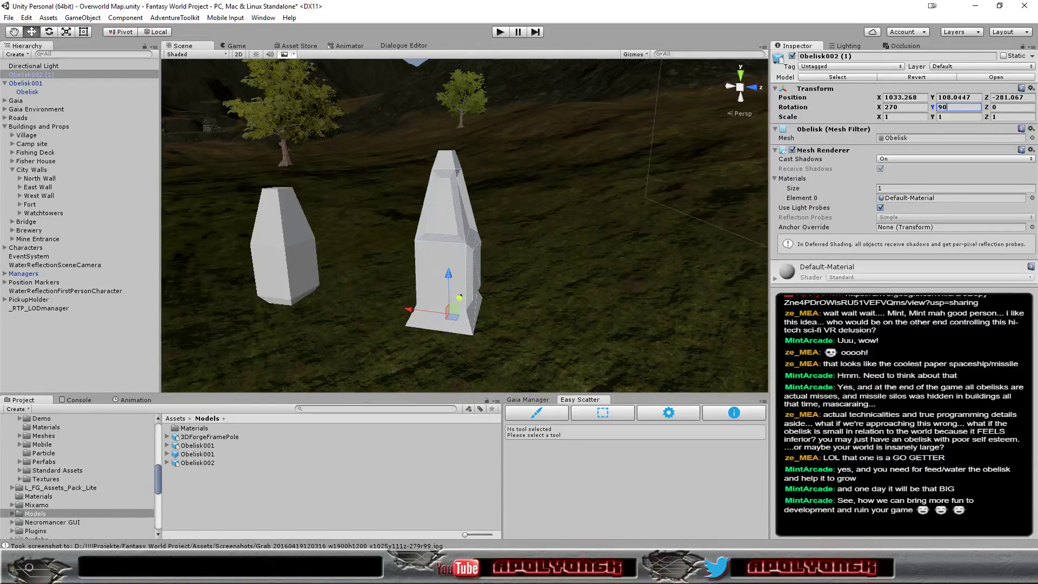
pyautogui.click(170, 567)
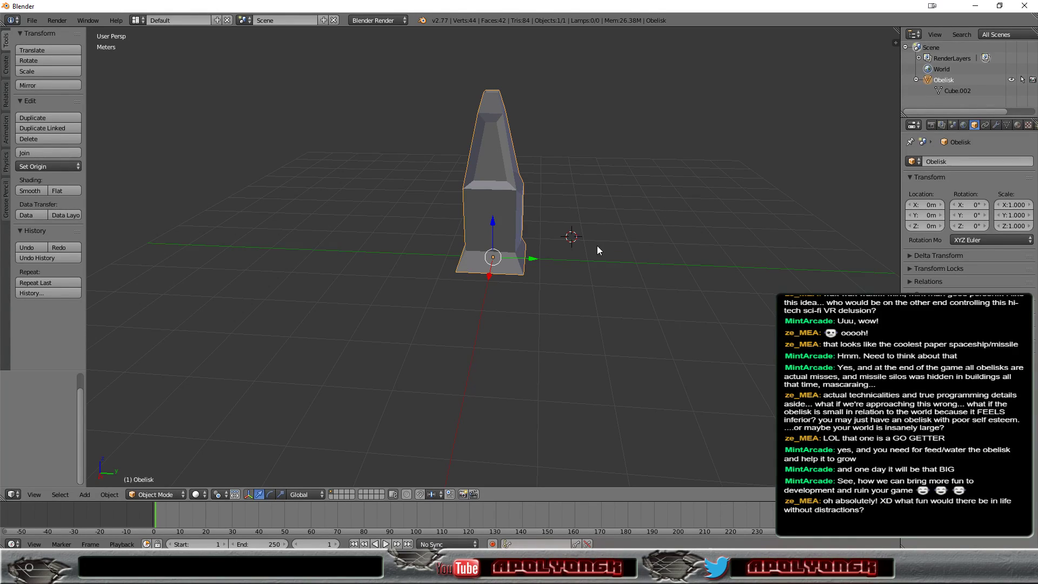
# - Export the obelisk from Blender as Obelisk002.fbx with Y Forward, then return to Unity
pyautogui.moveTo(611, 244)
pyautogui.mouseDown(button='middle')
pyautogui.moveTo(427, 261)
pyautogui.moveTo(547, 248)
pyautogui.moveTo(632, 213)
pyautogui.moveTo(689, 218)
pyautogui.moveTo(687, 242)
pyautogui.moveTo(612, 258)
pyautogui.moveTo(503, 253)
pyautogui.moveTo(536, 248)
pyautogui.mouseUp(button='middle')
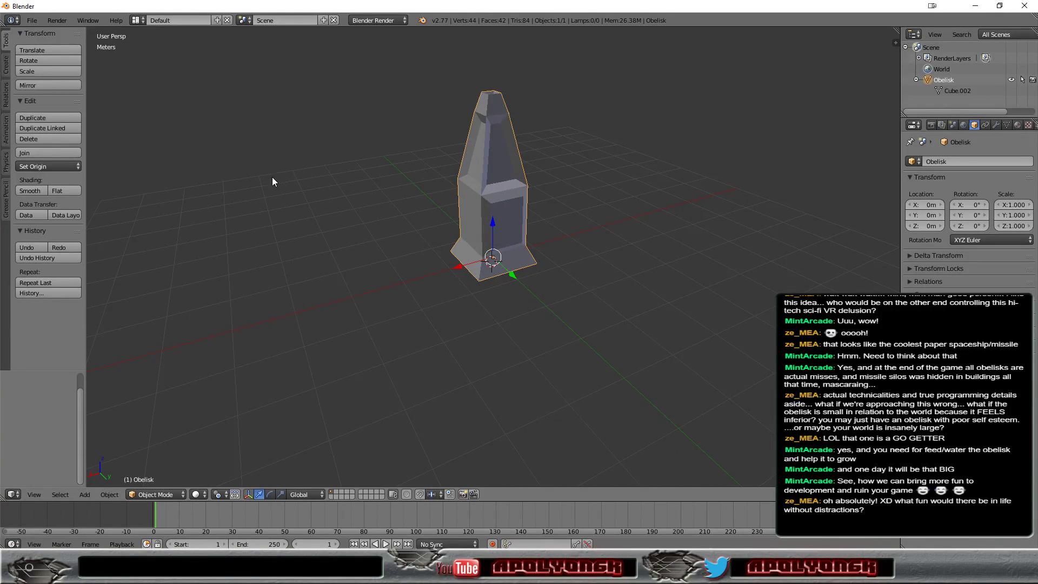
pyautogui.click(32, 20)
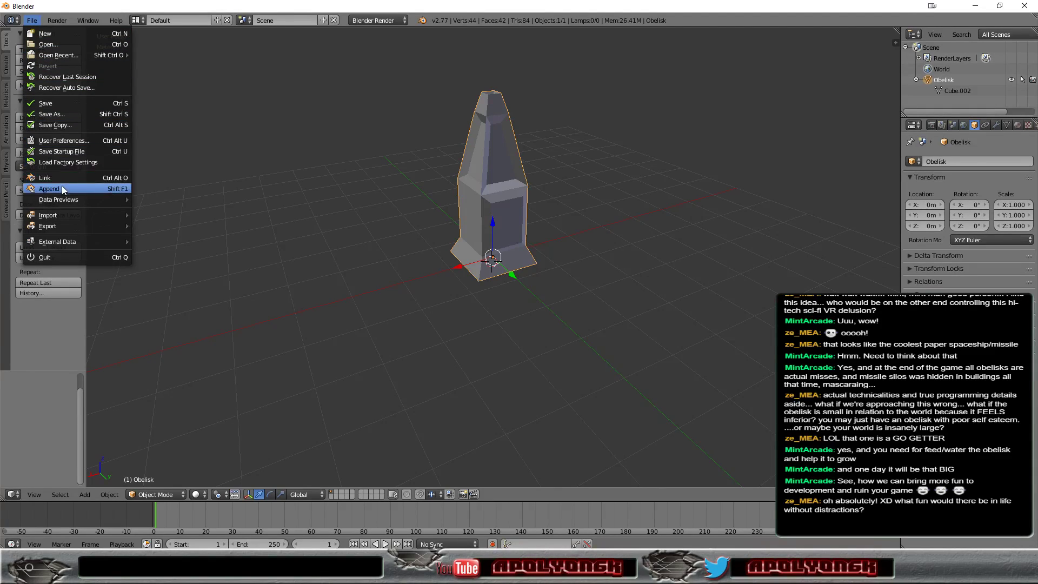
pyautogui.moveTo(48, 225)
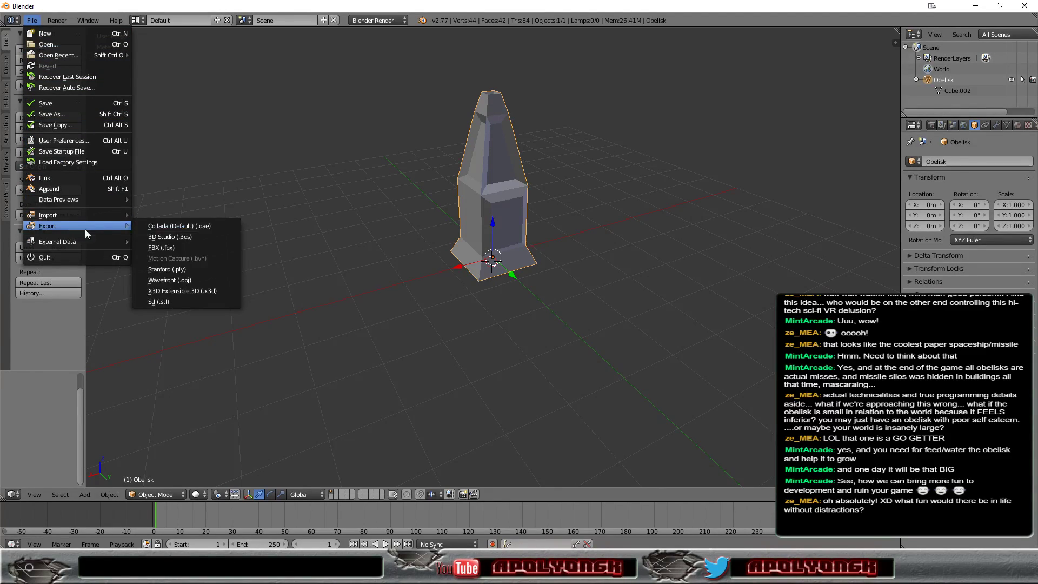
pyautogui.click(162, 247)
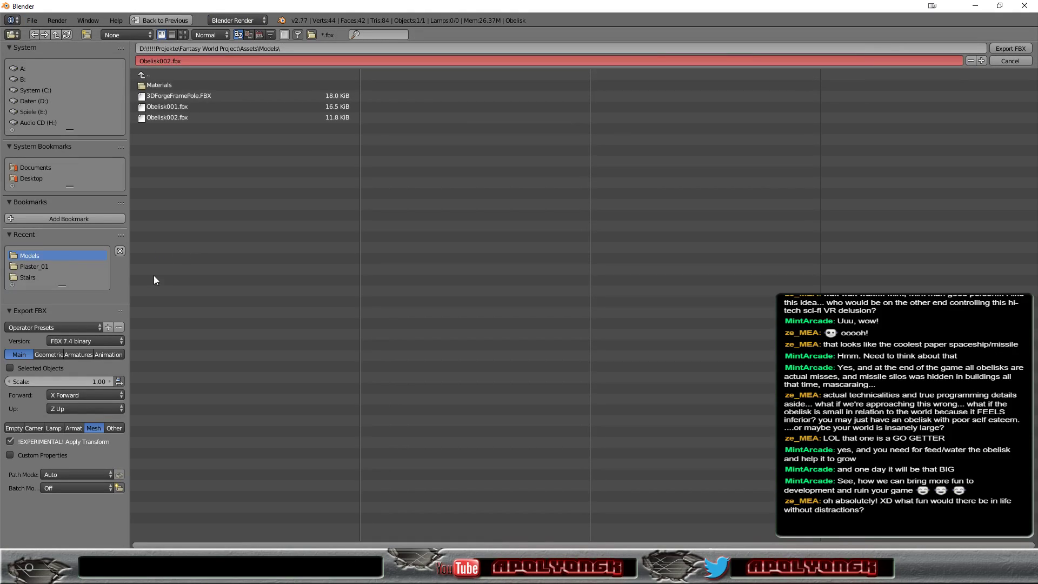
pyautogui.click(84, 395)
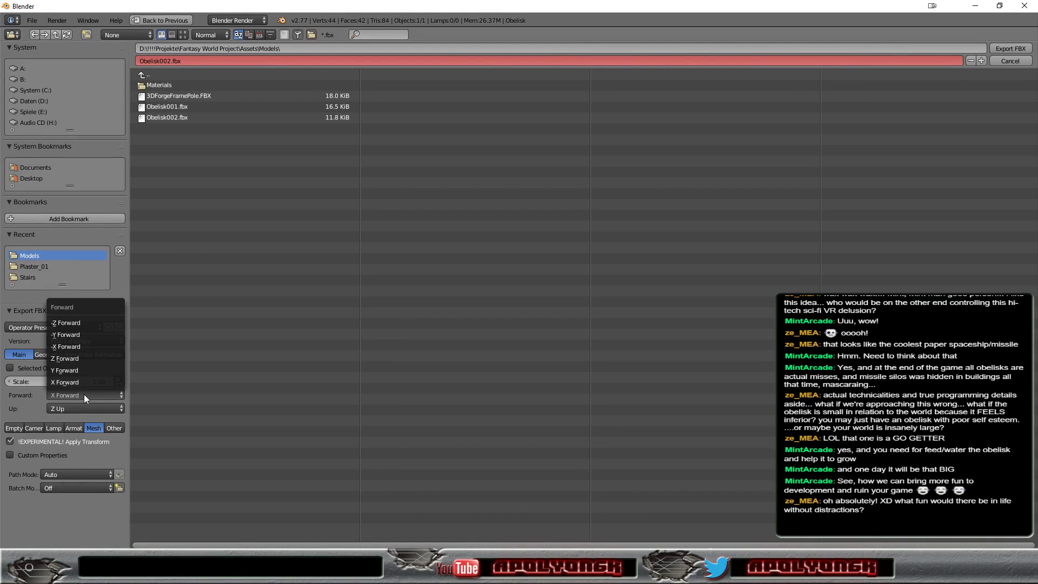
pyautogui.click(80, 369)
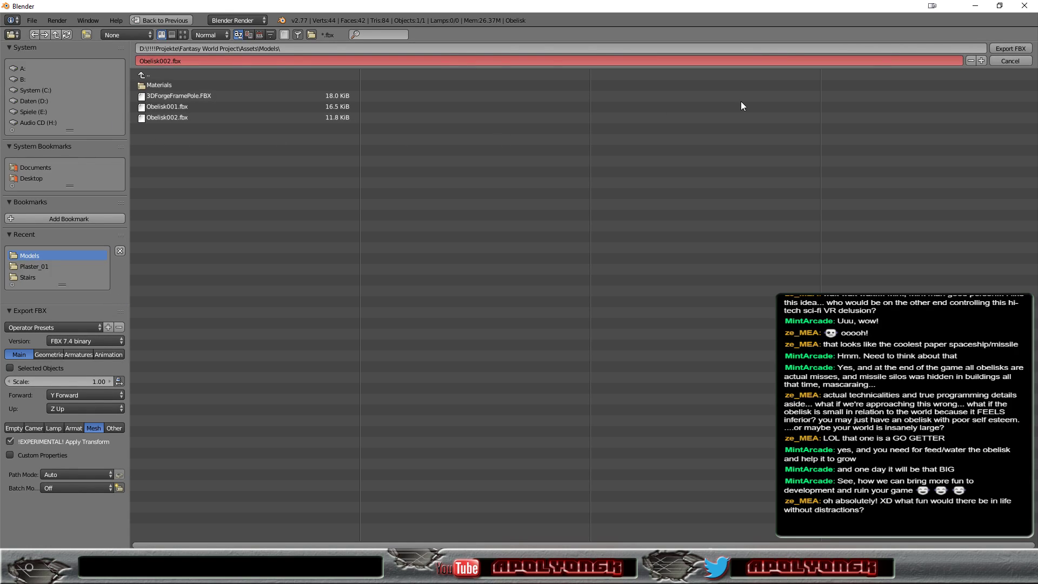
pyautogui.click(1004, 49)
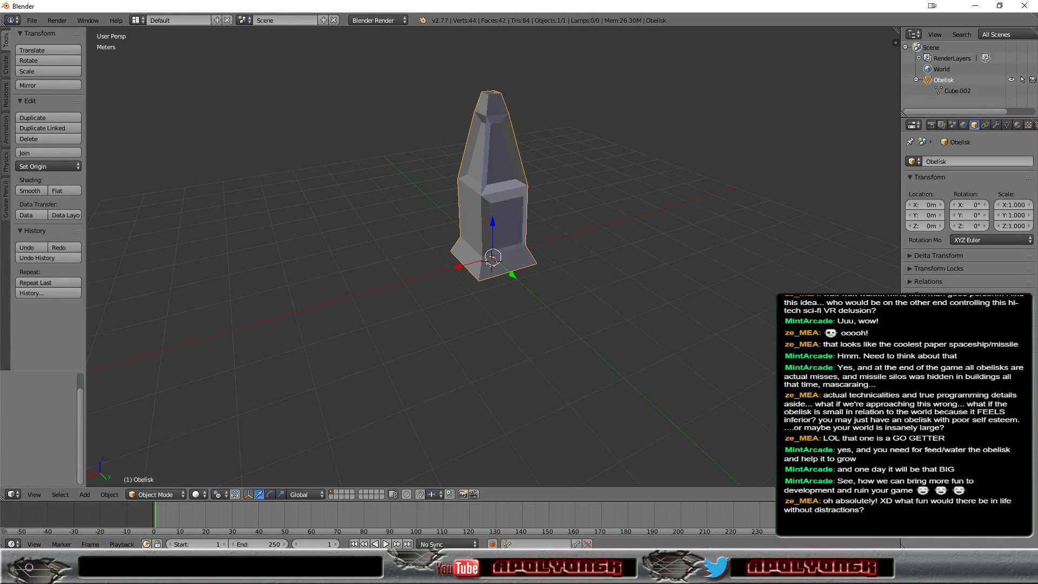
pyautogui.hotkey('alt', 'Tab')
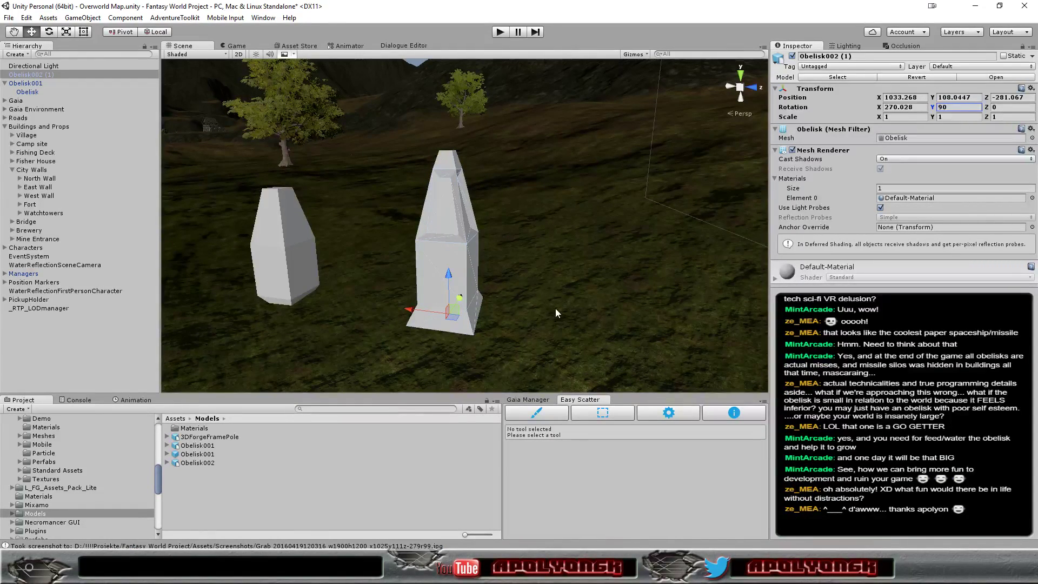
# - Set Obelisk002 (1) Rotation X and Y to 0 and view it lying on the terrain
pyautogui.click(918, 108)
pyautogui.write('0')
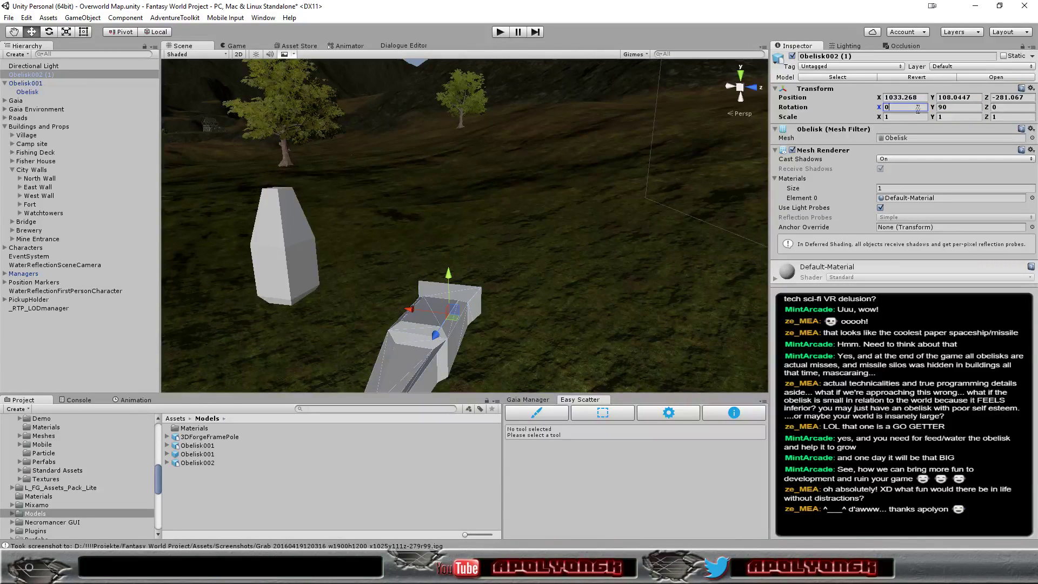
pyautogui.click(959, 106)
pyautogui.write('0')
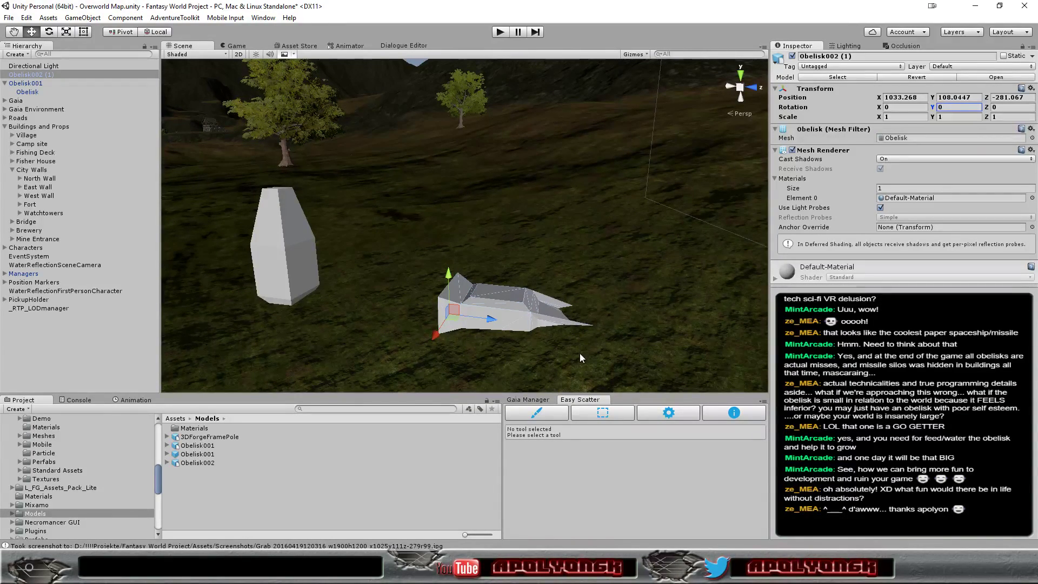
pyautogui.moveTo(579, 352); pyautogui.dragTo(562, 302, button='right')
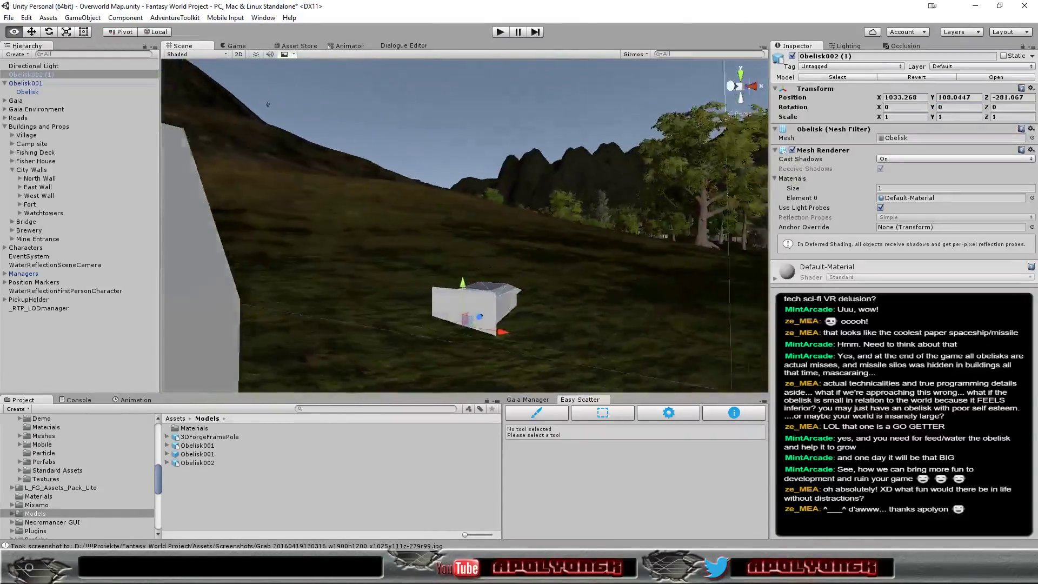
pyautogui.moveTo(268, 104)
pyautogui.mouseDown(button='right')
pyautogui.moveTo(365, 361)
pyautogui.moveTo(671, 310)
pyautogui.moveTo(592, 322)
pyautogui.mouseUp(button='right')
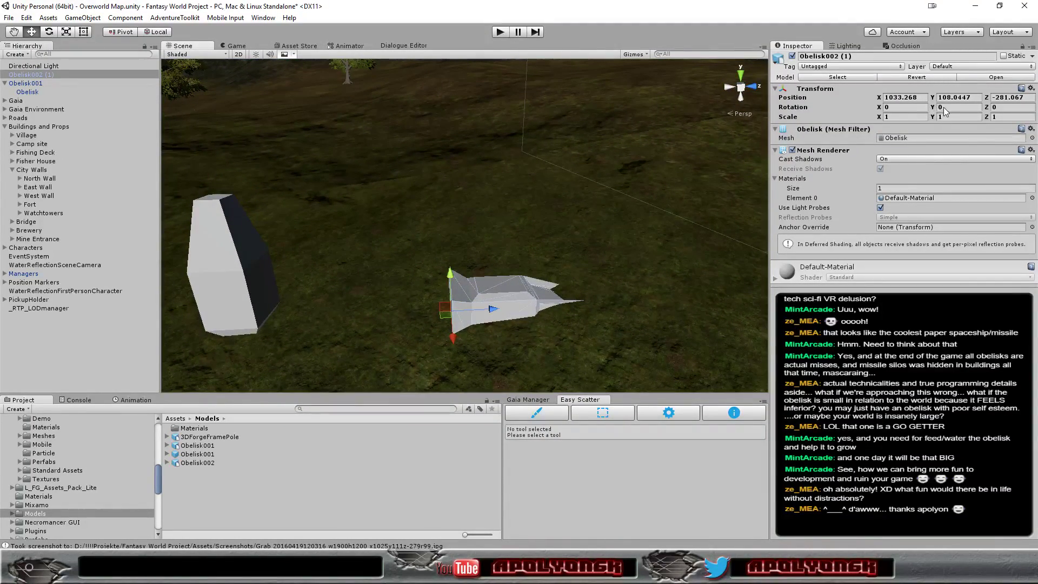
pyautogui.click(896, 112)
pyautogui.doubleClick(897, 108)
# - Re-export the obelisk from Blender as Obelisk002.fbx using Z Forward and Y Up axes
pyautogui.hotkey('alt', 'Tab')
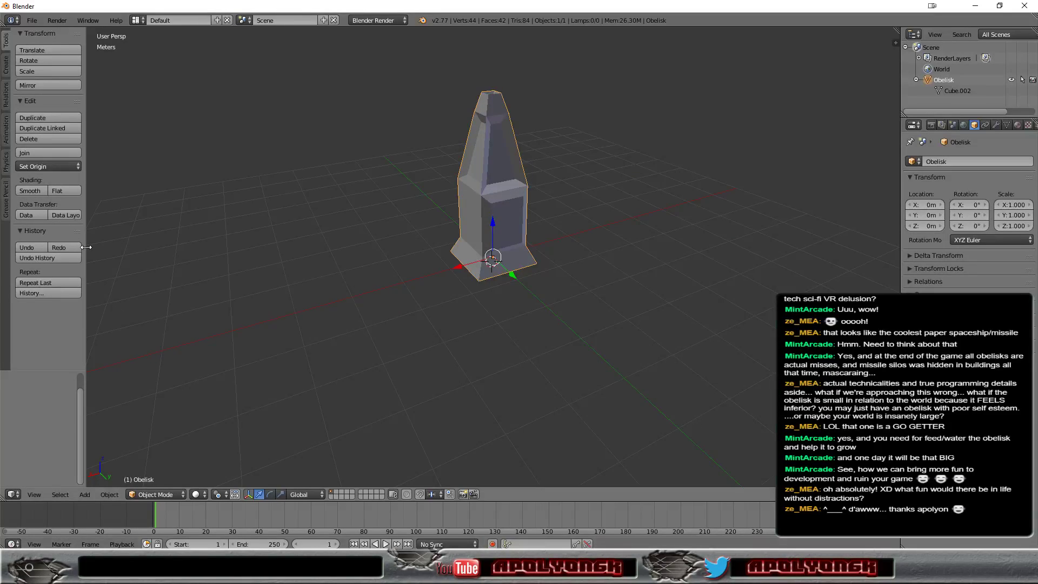
pyautogui.click(32, 20)
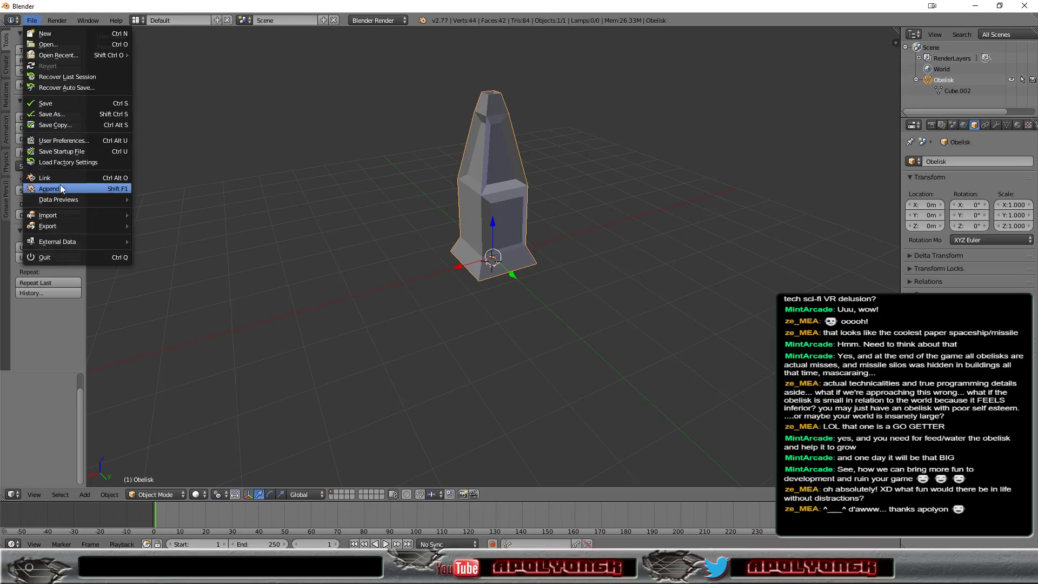
pyautogui.moveTo(48, 226)
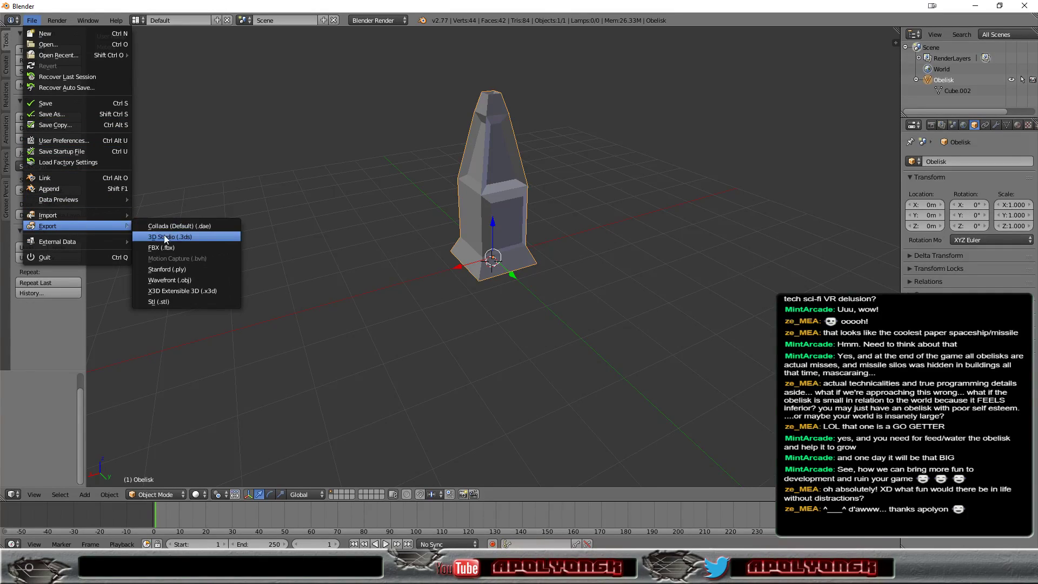
pyautogui.click(165, 248)
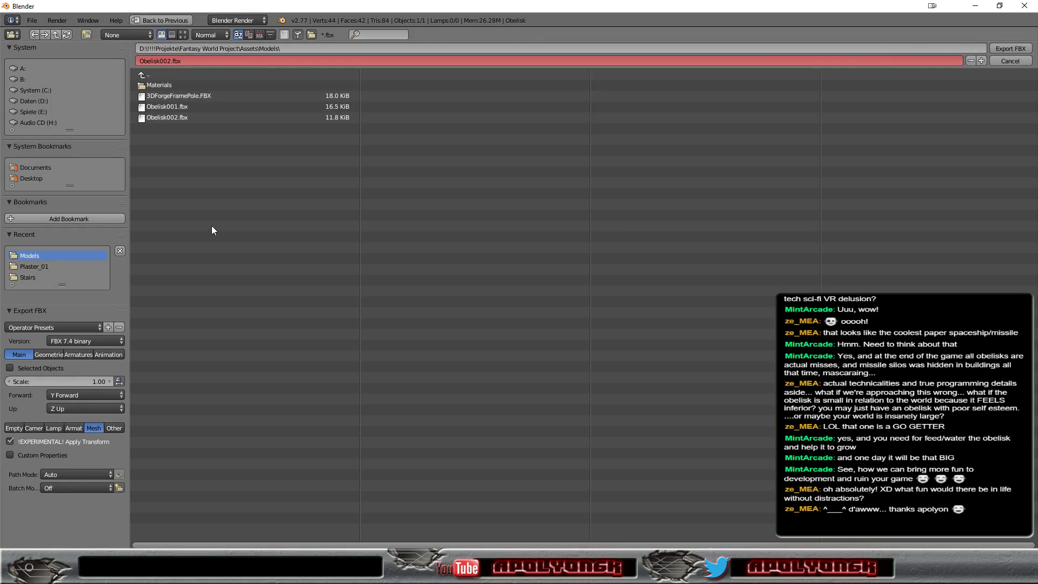
pyautogui.click(83, 410)
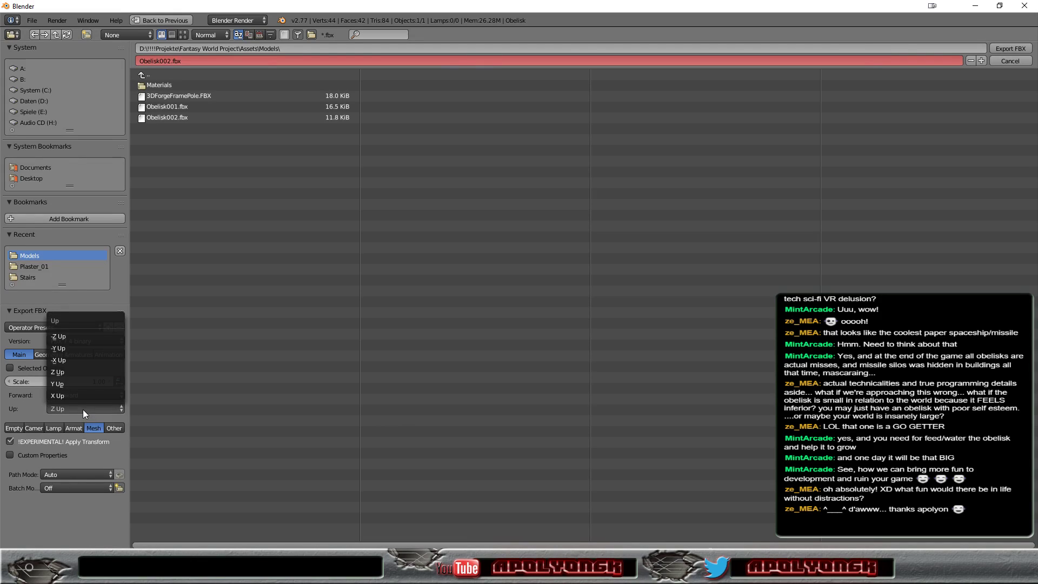
pyautogui.click(76, 383)
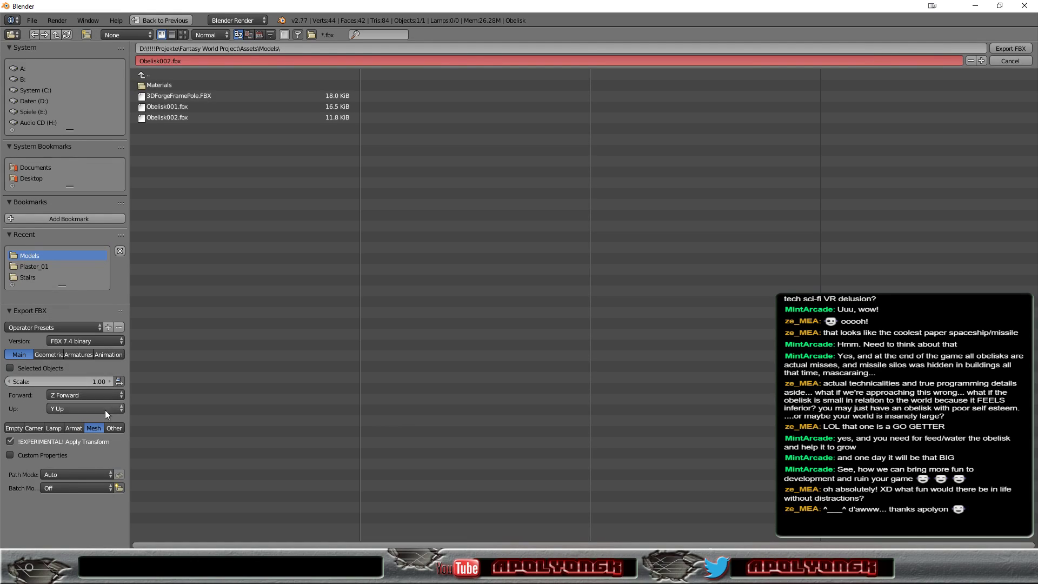
pyautogui.click(77, 394)
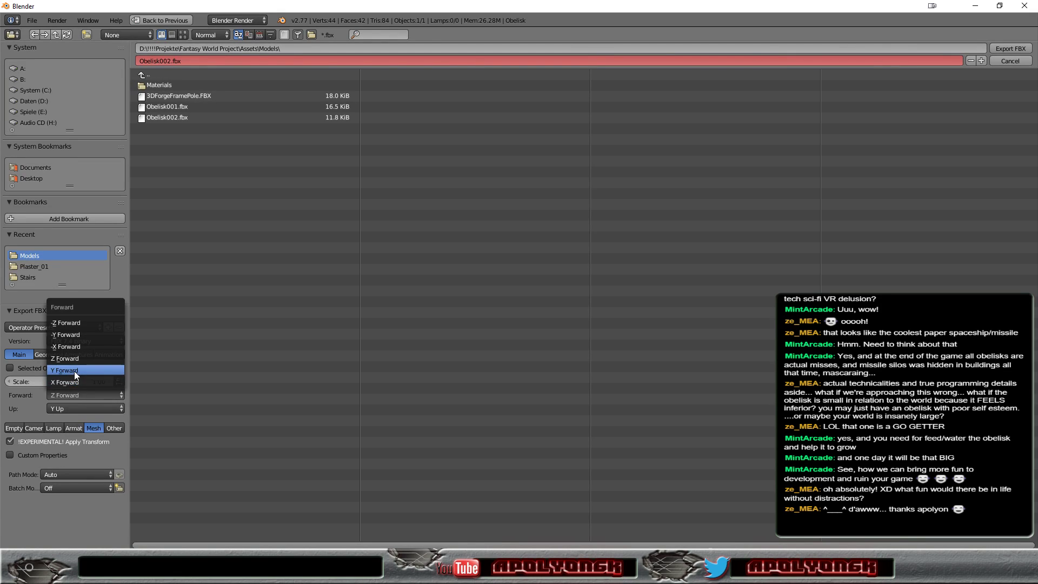
pyautogui.click(74, 371)
pyautogui.click(76, 408)
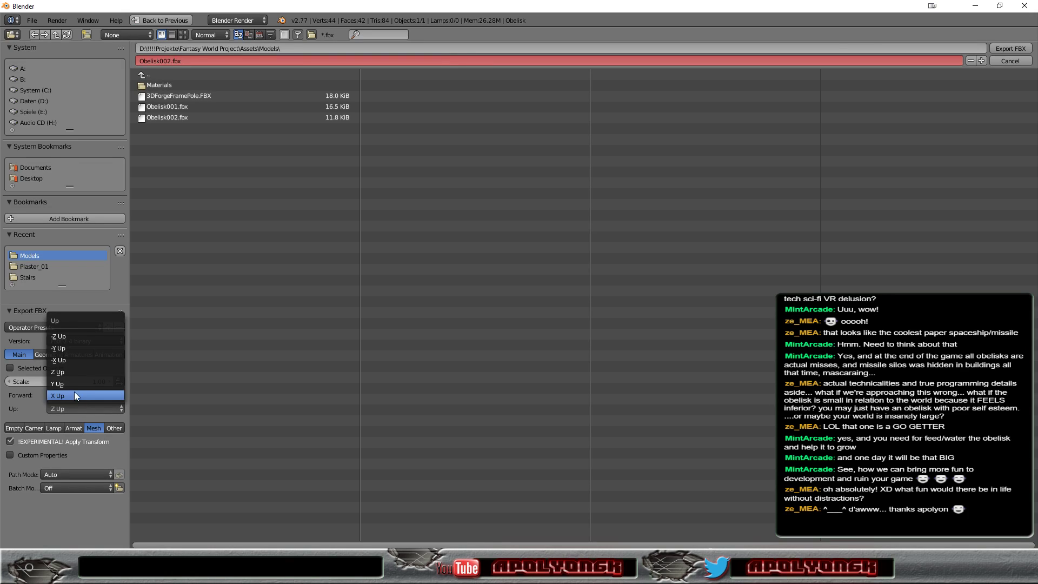
pyautogui.click(73, 385)
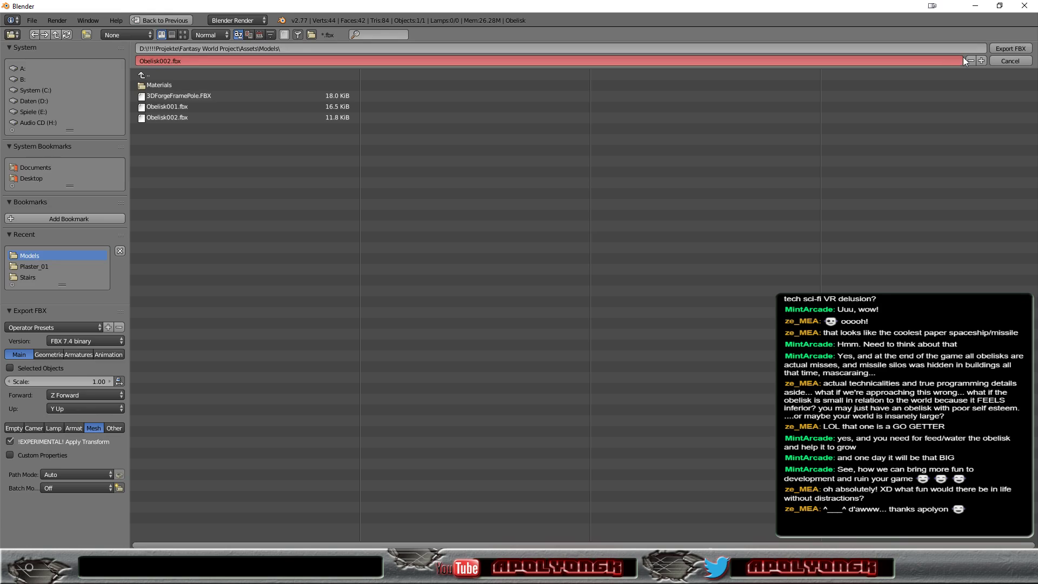
pyautogui.click(1004, 50)
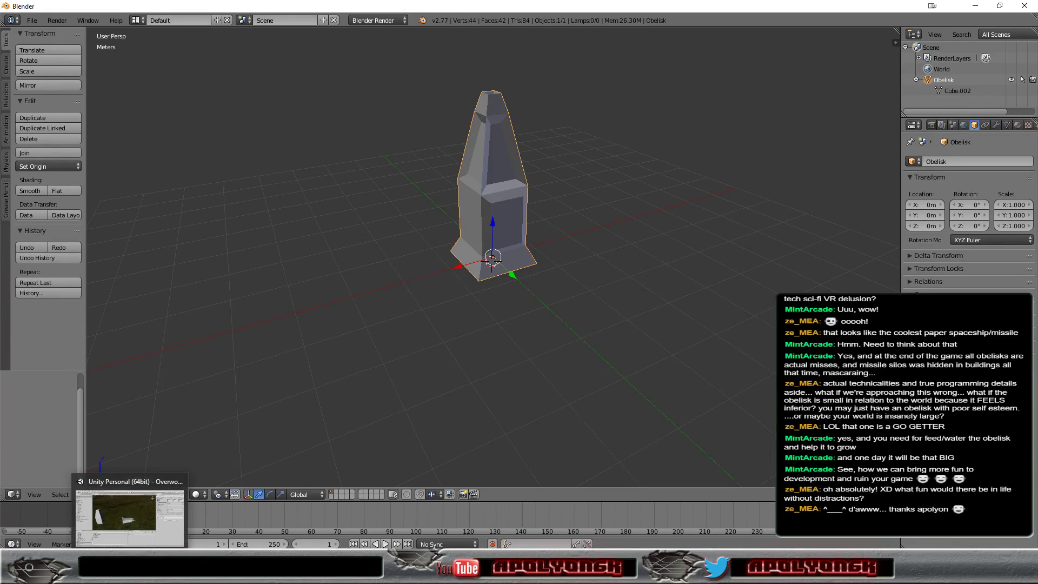
# - Confirm the reimported Obelisk002 stands upright at rotation 0, 0, 0, then open Characters
pyautogui.click(130, 518)
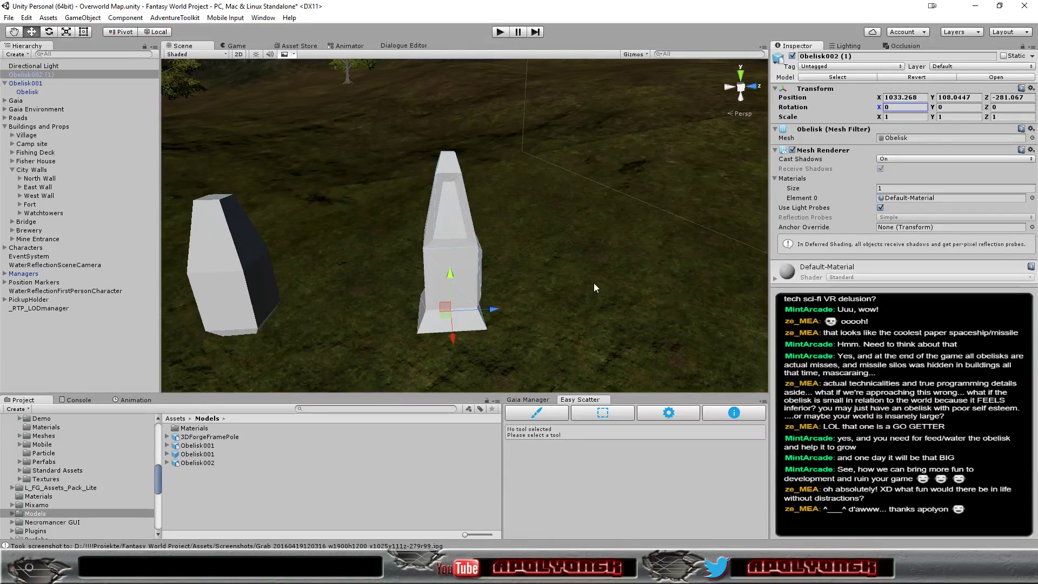
pyautogui.moveTo(528, 315)
pyautogui.keyDown('alt'); pyautogui.mouseDown()
pyautogui.moveTo(375, 328)
pyautogui.moveTo(582, 325)
pyautogui.moveTo(426, 317)
pyautogui.mouseUp(); pyautogui.keyUp('alt')
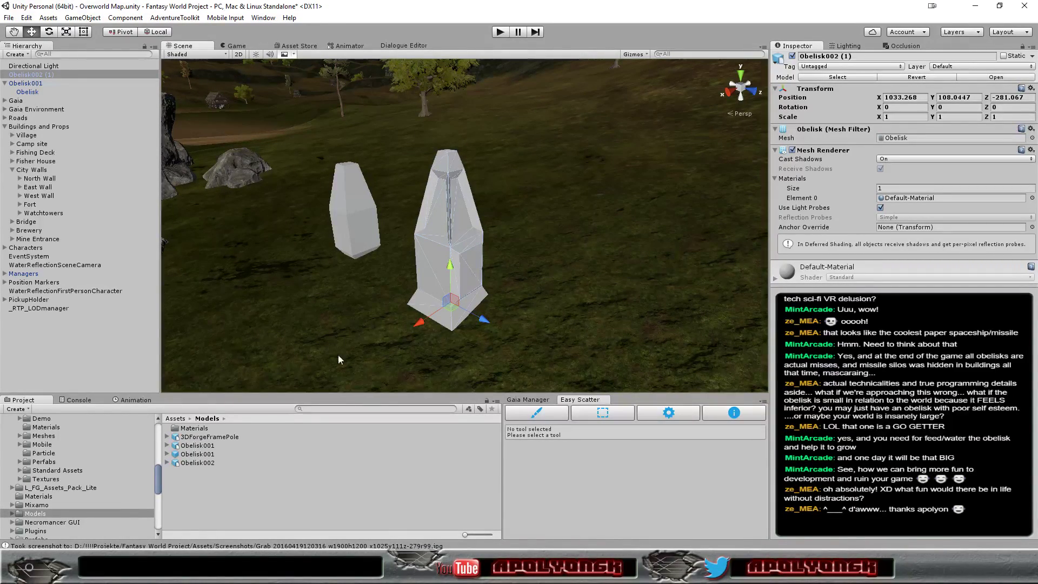
pyautogui.click(200, 464)
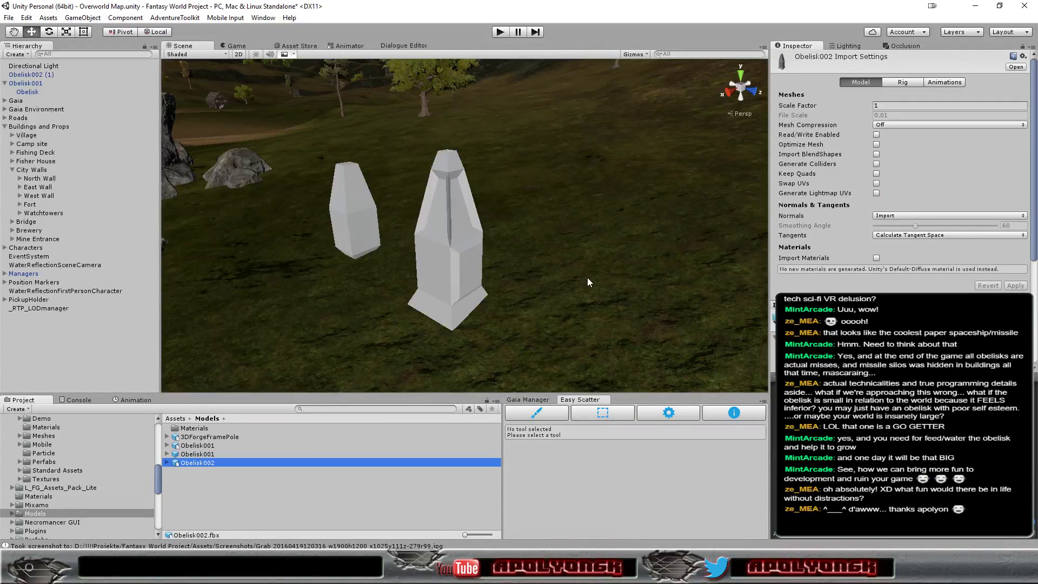
pyautogui.click(452, 292)
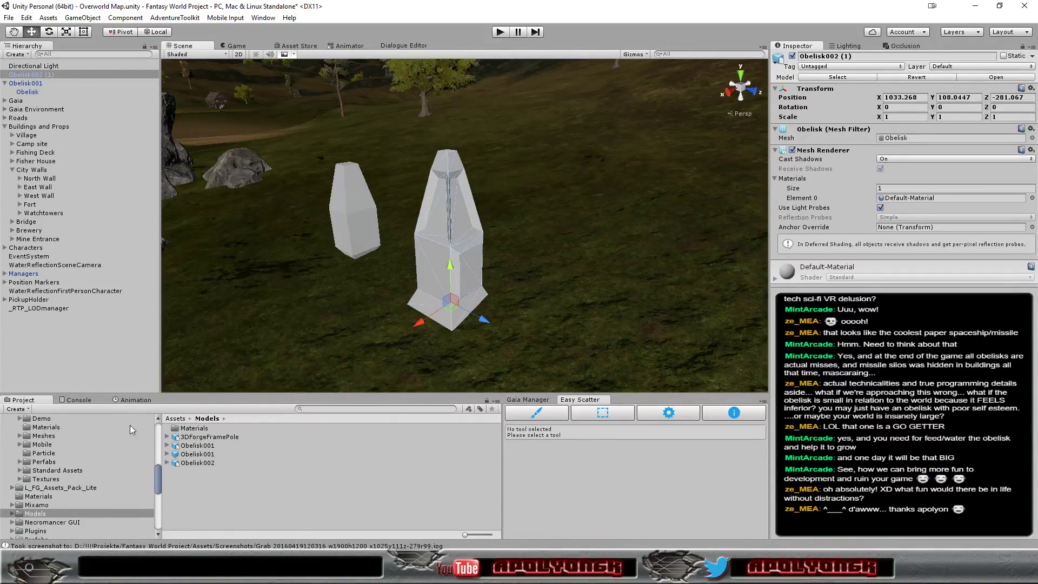
pyautogui.moveTo(157, 479); pyautogui.dragTo(158, 452)
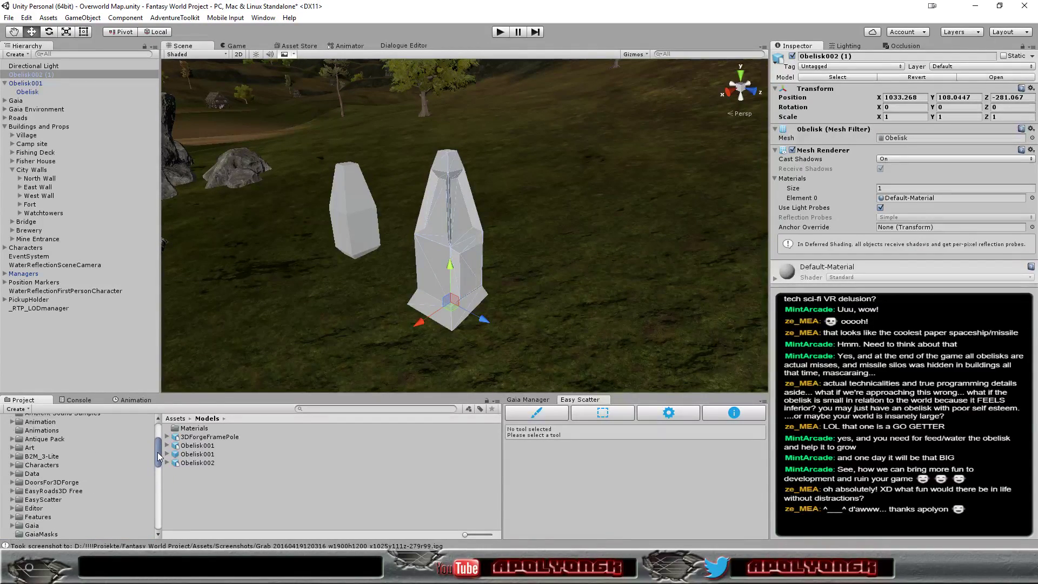
pyautogui.click(63, 466)
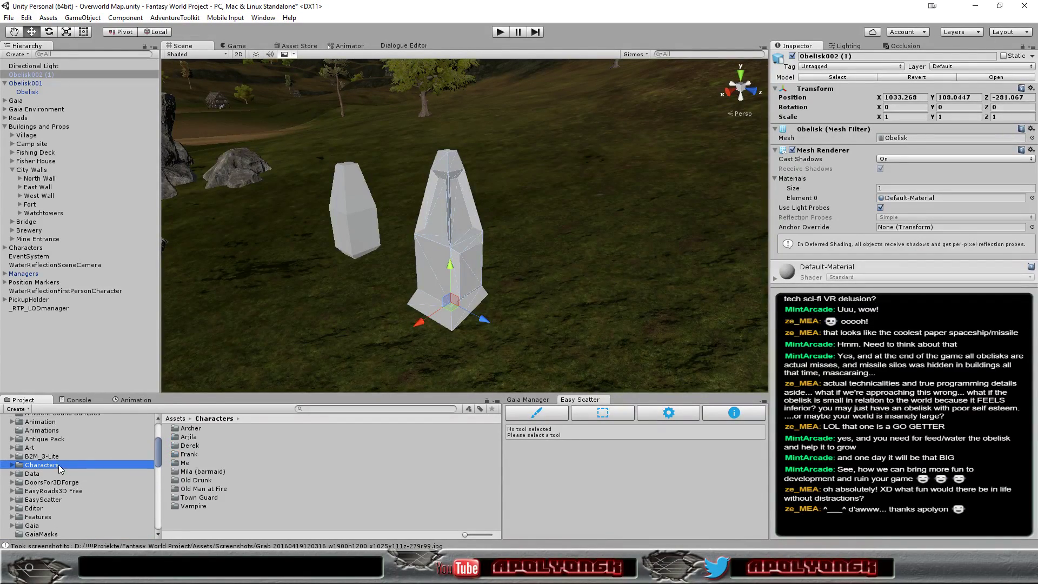
# - Open the Mila (barmaid) folder and select its dwarf_idle prefab
pyautogui.doubleClick(194, 472)
pyautogui.click(209, 456)
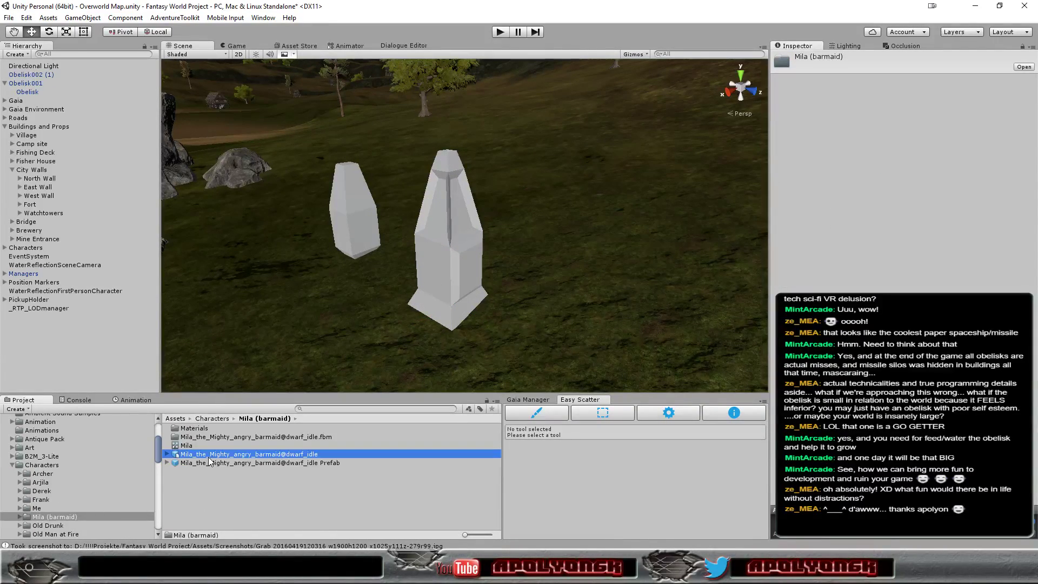
pyautogui.click(216, 464)
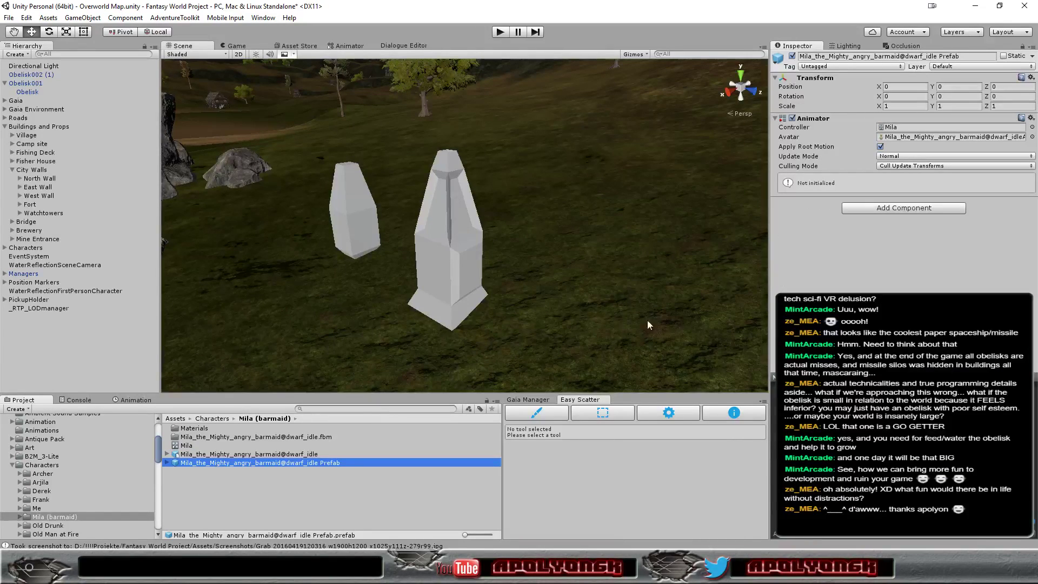
# - Undock the Inspector, rotate the dwarf_idle preview to front and side views, then redock
pyautogui.moveTo(799, 46)
pyautogui.mouseDown()
pyautogui.moveTo(637, 140)
pyautogui.moveTo(644, 89)
pyautogui.mouseUp()
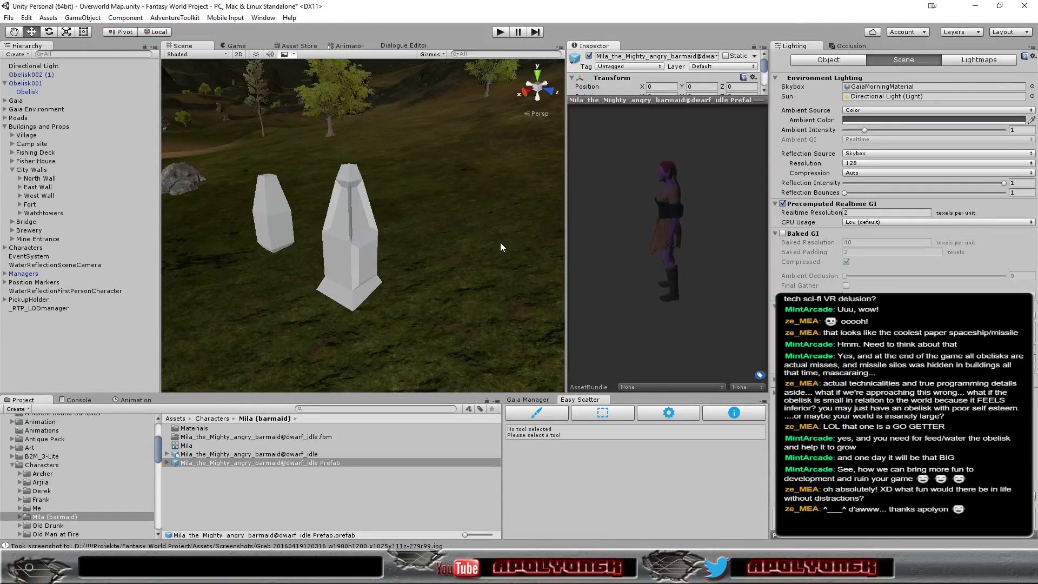
pyautogui.moveTo(672, 238); pyautogui.dragTo(589, 207)
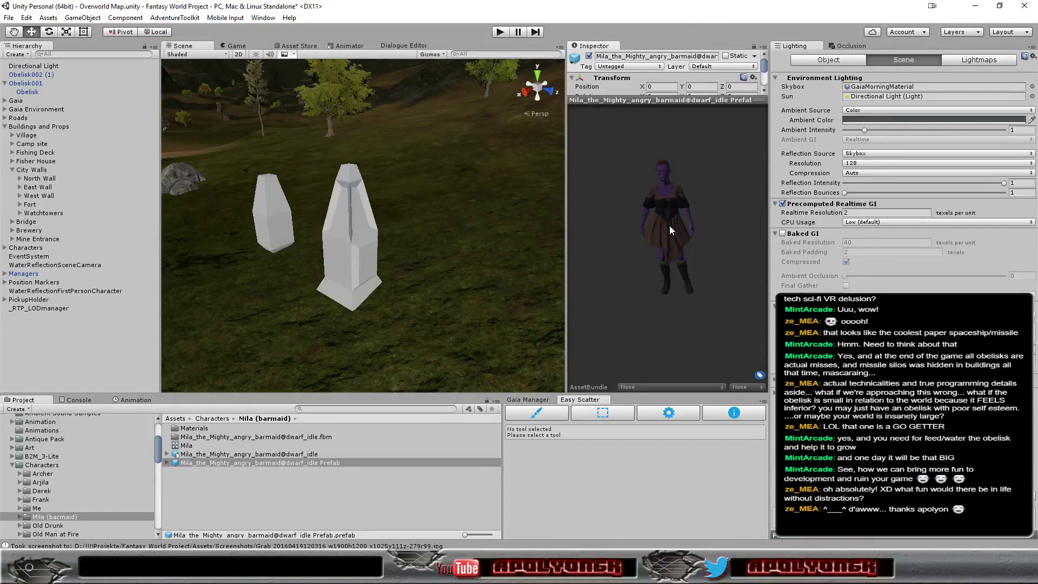
pyautogui.moveTo(697, 228)
pyautogui.mouseDown()
pyautogui.moveTo(820, 217)
pyautogui.moveTo(409, 238)
pyautogui.moveTo(656, 273)
pyautogui.mouseUp()
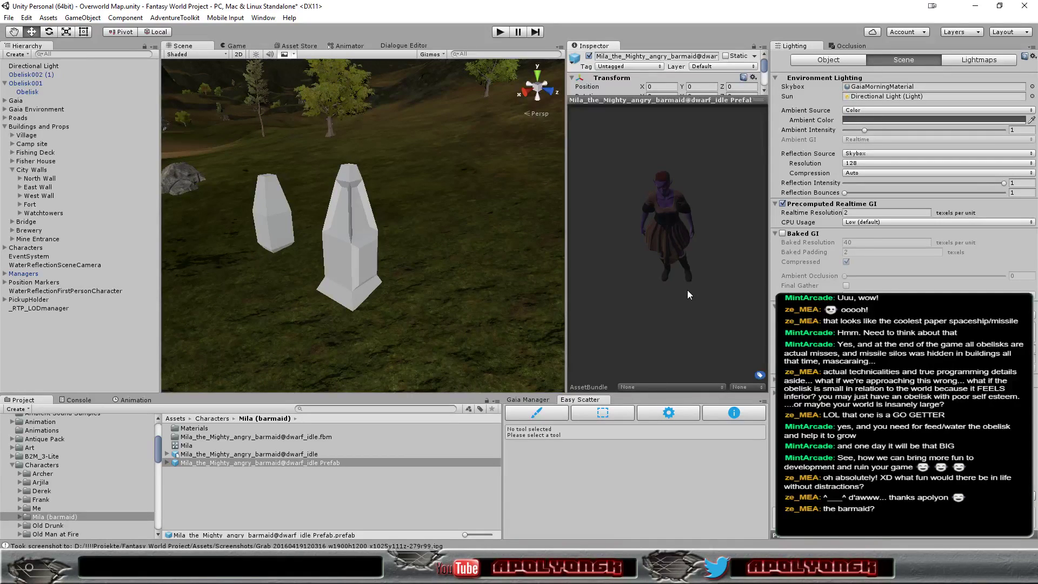
pyautogui.moveTo(629, 251)
pyautogui.mouseDown()
pyautogui.moveTo(596, 187)
pyautogui.moveTo(216, 210)
pyautogui.moveTo(663, 221)
pyautogui.moveTo(715, 207)
pyautogui.moveTo(648, 161)
pyautogui.moveTo(588, 183)
pyautogui.moveTo(596, 203)
pyautogui.mouseUp()
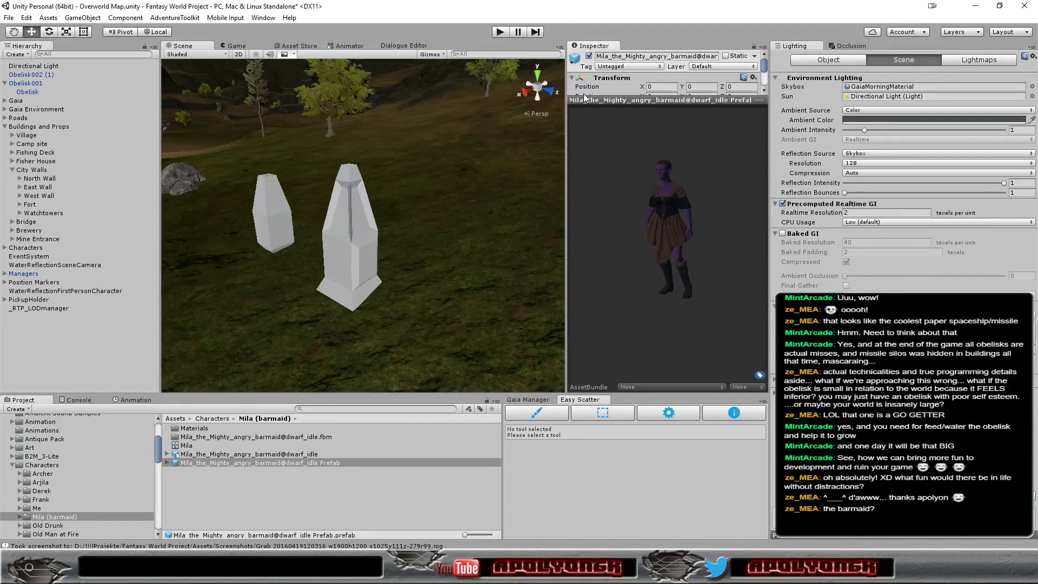
pyautogui.moveTo(584, 49); pyautogui.dragTo(787, 52)
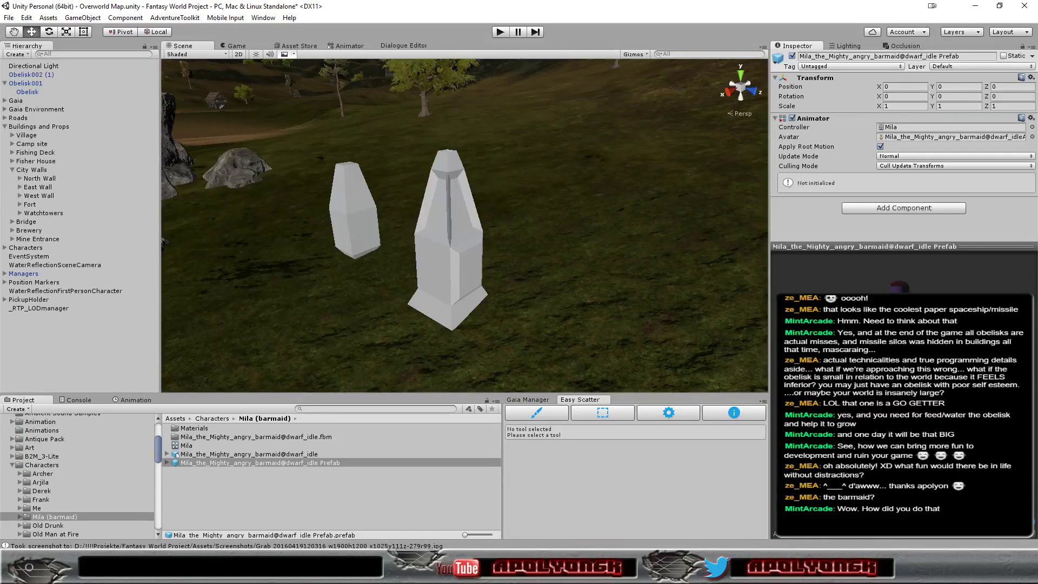
# - Check Fuse's details in the Steam library, then hide Steam to reveal the browser
pyautogui.press('super')
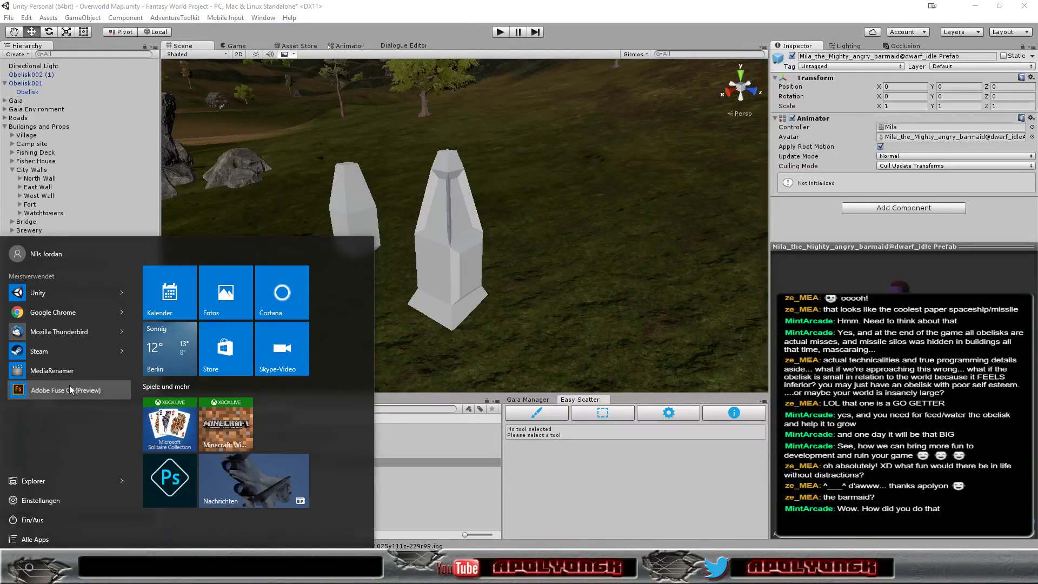
pyautogui.click(69, 385)
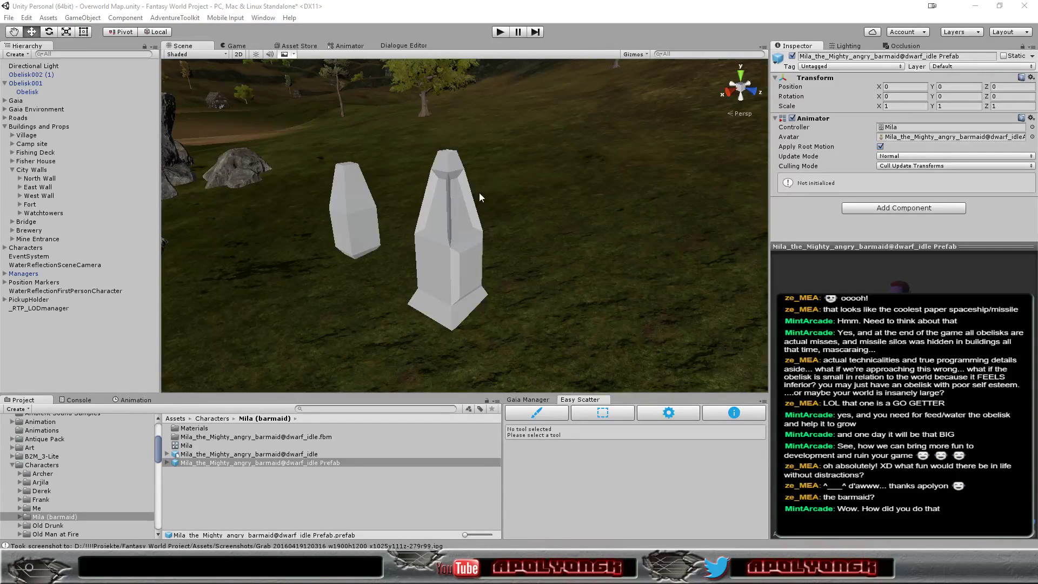
pyautogui.click(975, 8)
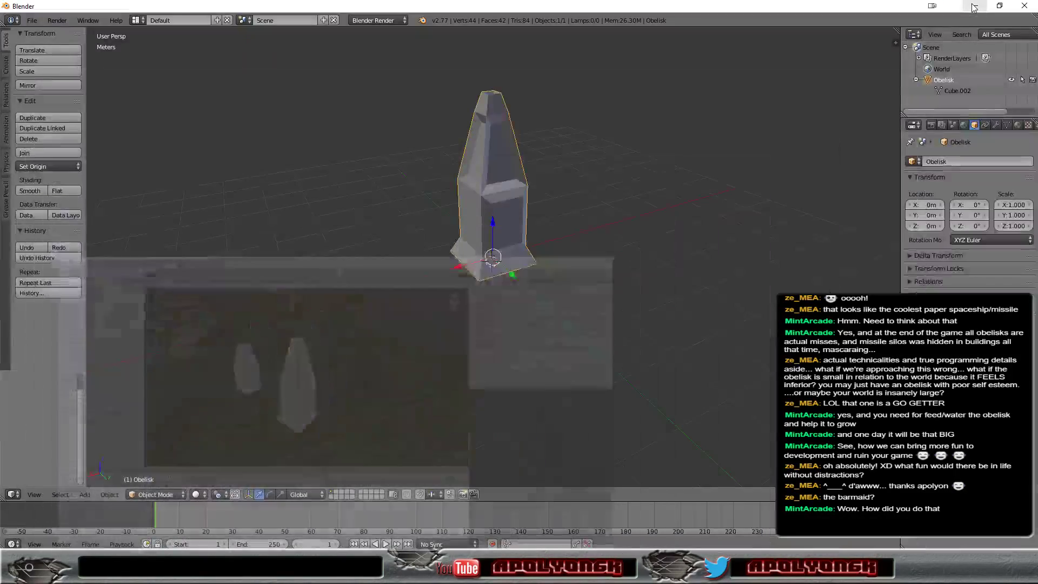
pyautogui.click(975, 6)
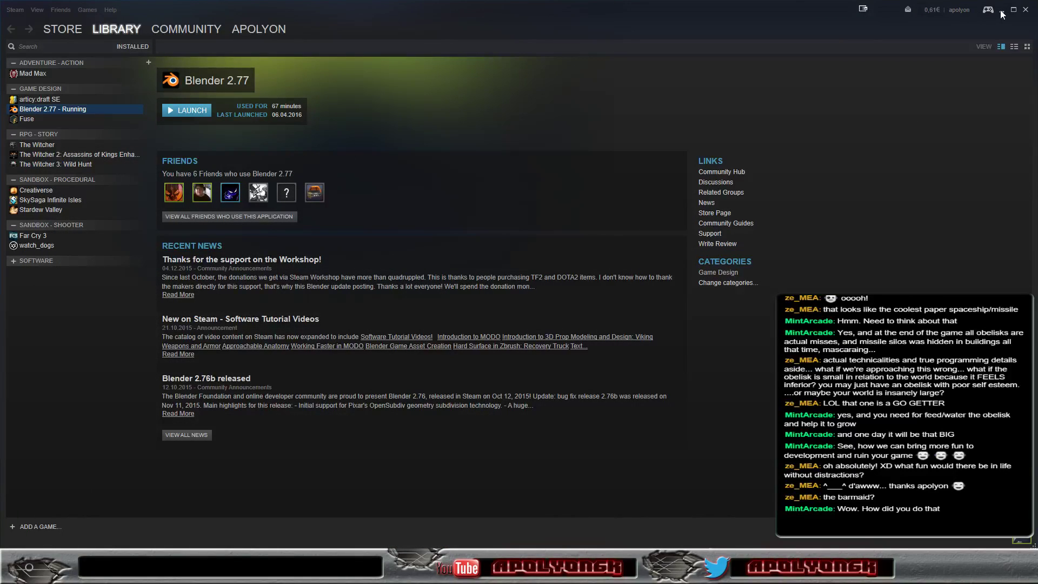
pyautogui.click(26, 119)
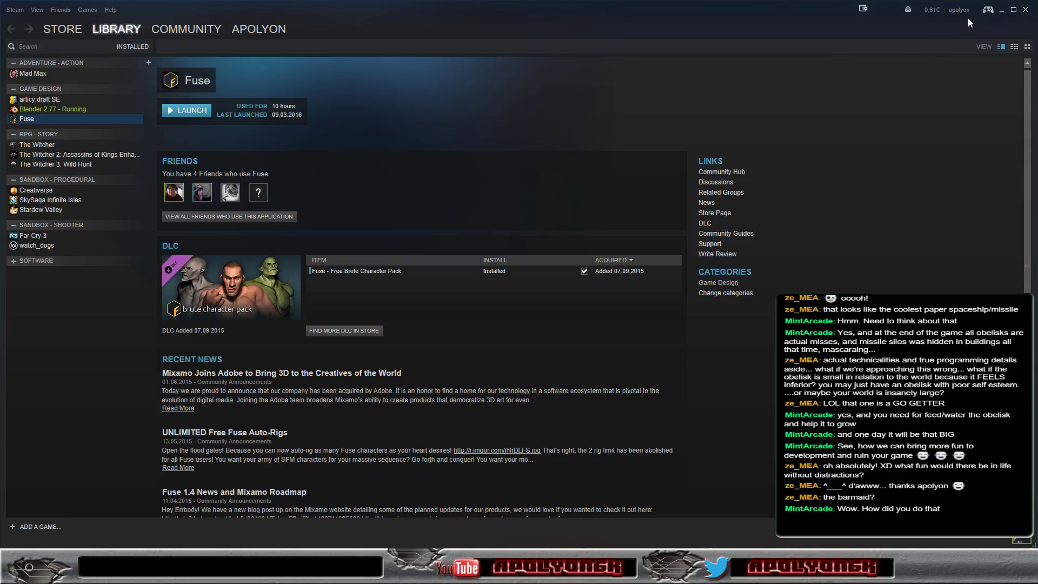
pyautogui.click(1004, 10)
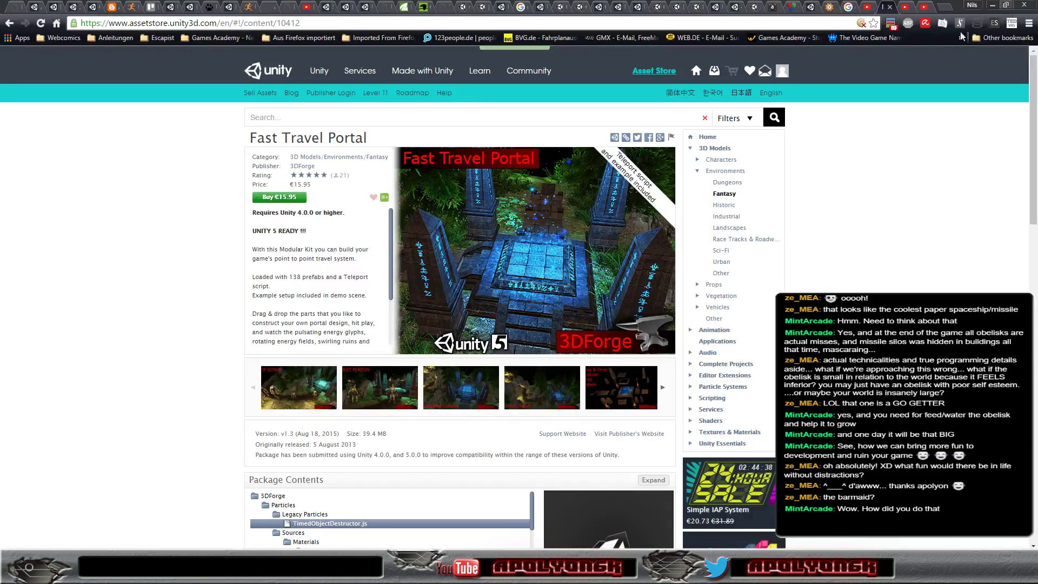
# - Check the Adobe Fuse CC desktop shortcut, then show the Mixamo Pricing page's Products list
pyautogui.click(990, 5)
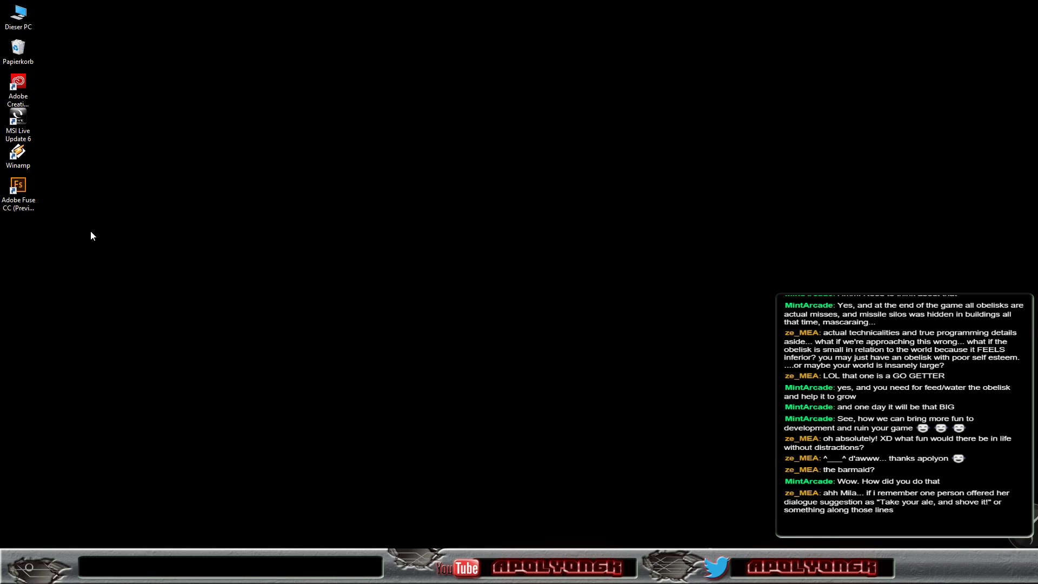
pyautogui.click(23, 191)
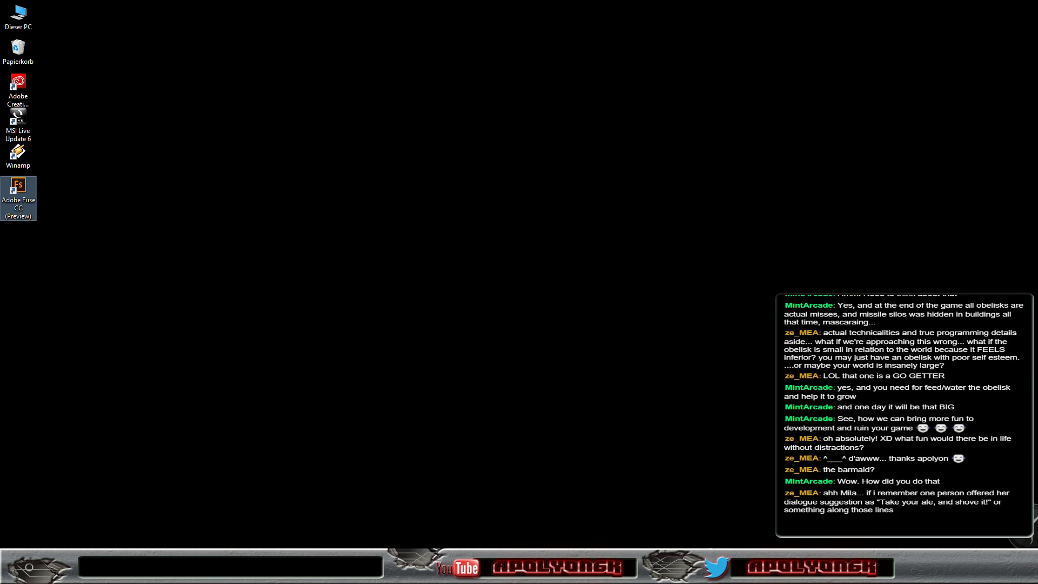
pyautogui.hotkey('alt', 'Tab')
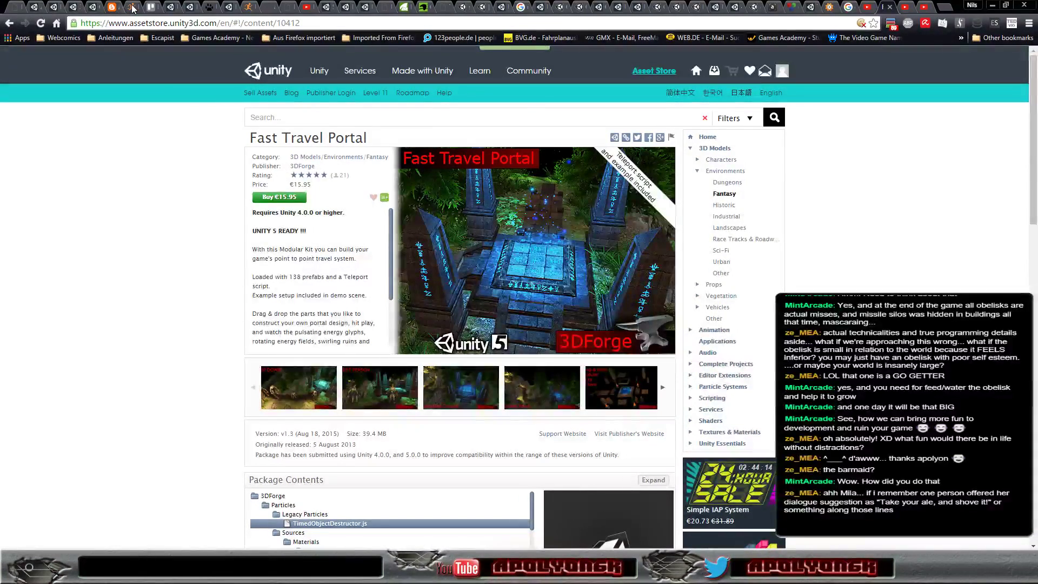
pyautogui.click(133, 7)
pyautogui.click(375, 60)
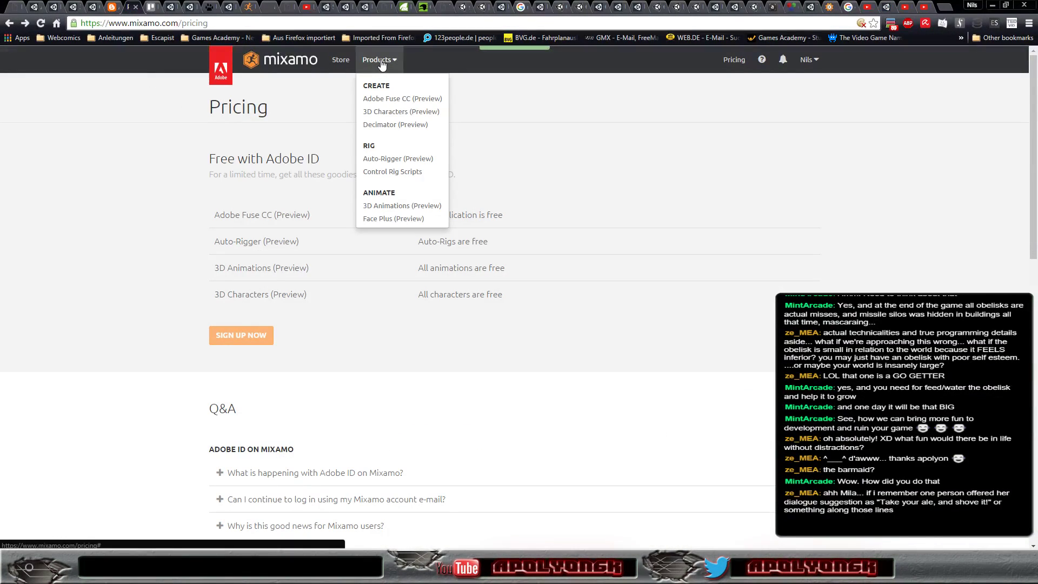
# - Browse the Adobe Fuse CC page from Mixamo's Products menu, then go back to the Blender obelisk
pyautogui.click(384, 101)
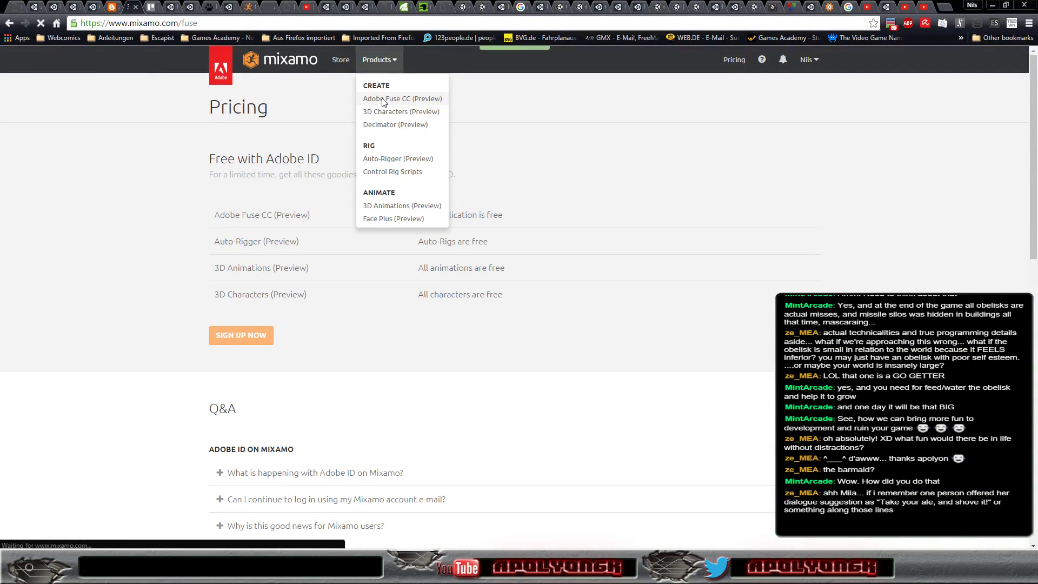
pyautogui.scroll(-5, 121, 207)
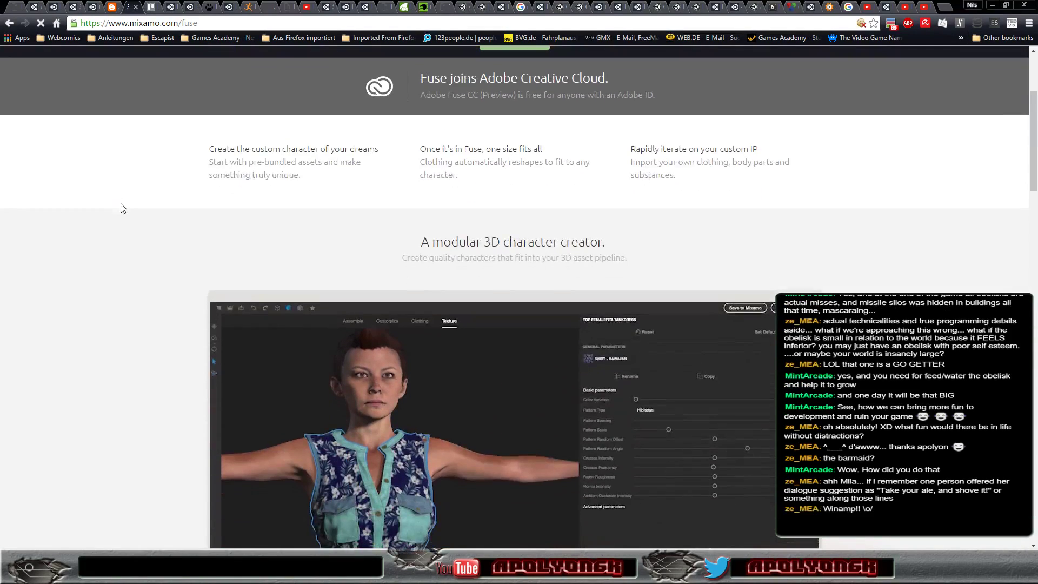
pyautogui.scroll(-3, 121, 207)
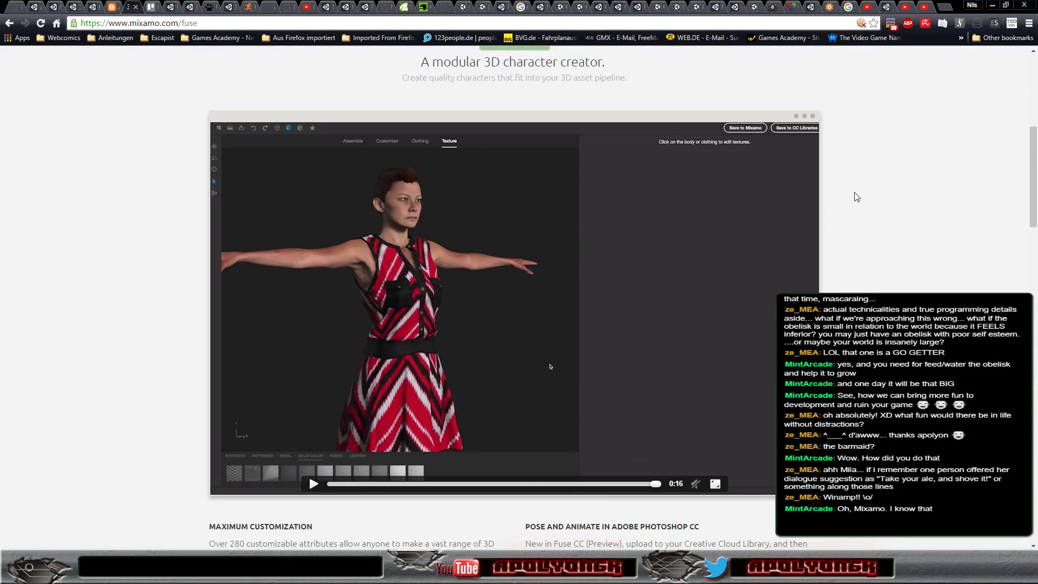
pyautogui.scroll(-3, 857, 194)
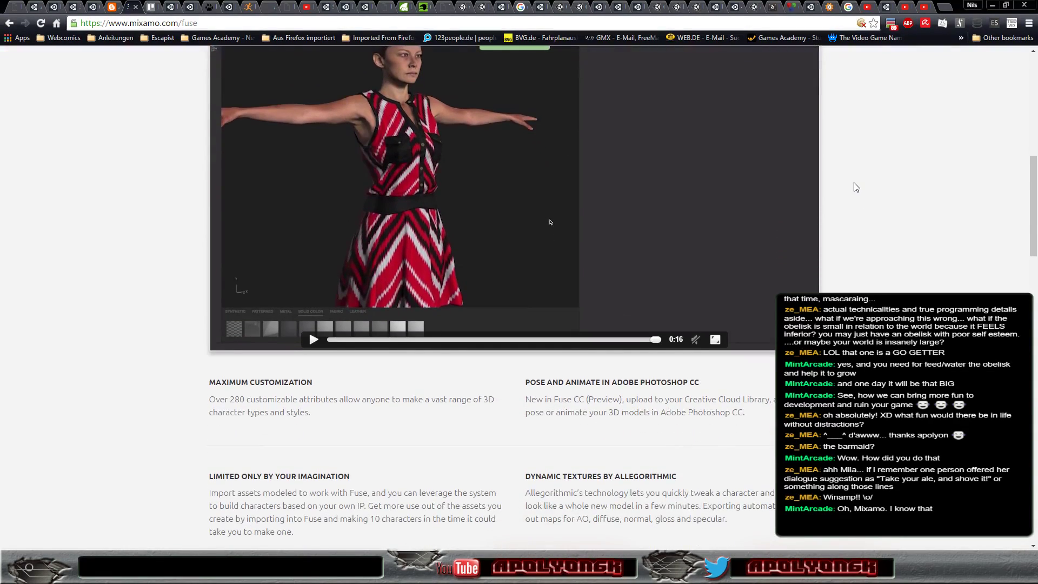
pyautogui.scroll(-2, 860, 189)
pyautogui.scroll(-4, 870, 193)
pyautogui.scroll(-3, 881, 198)
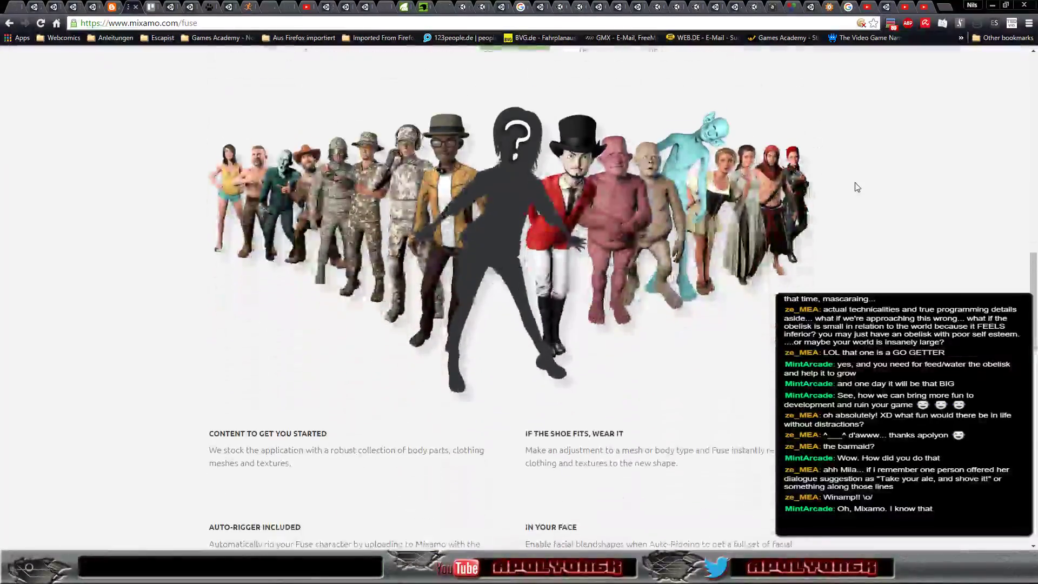
pyautogui.scroll(-3, 890, 203)
pyautogui.scroll(1, 889, 203)
pyautogui.scroll(4, 889, 204)
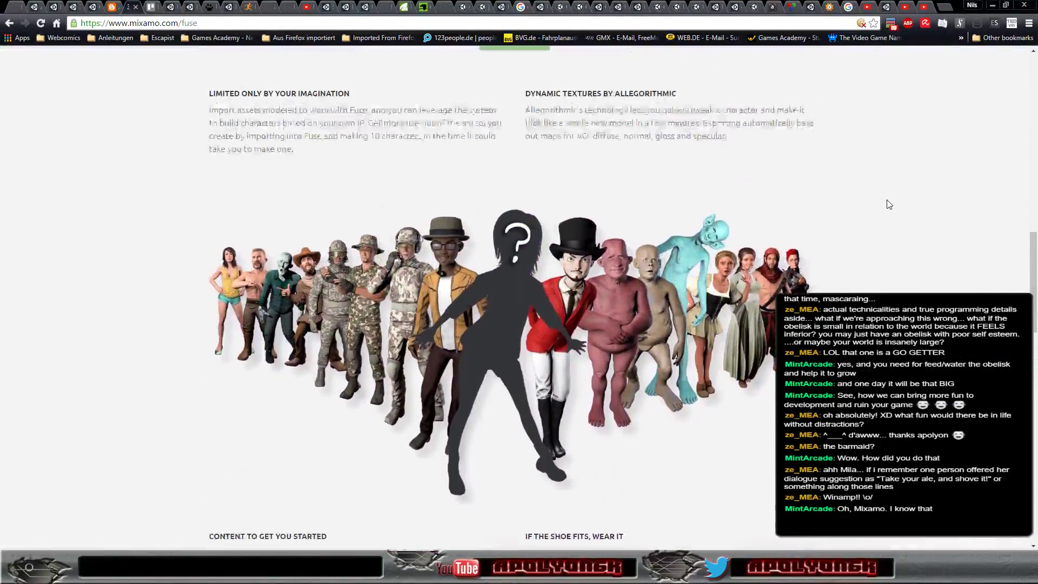
pyautogui.scroll(4, 889, 204)
pyautogui.scroll(3, 889, 204)
pyautogui.scroll(3, 889, 204)
pyautogui.scroll(1, 887, 204)
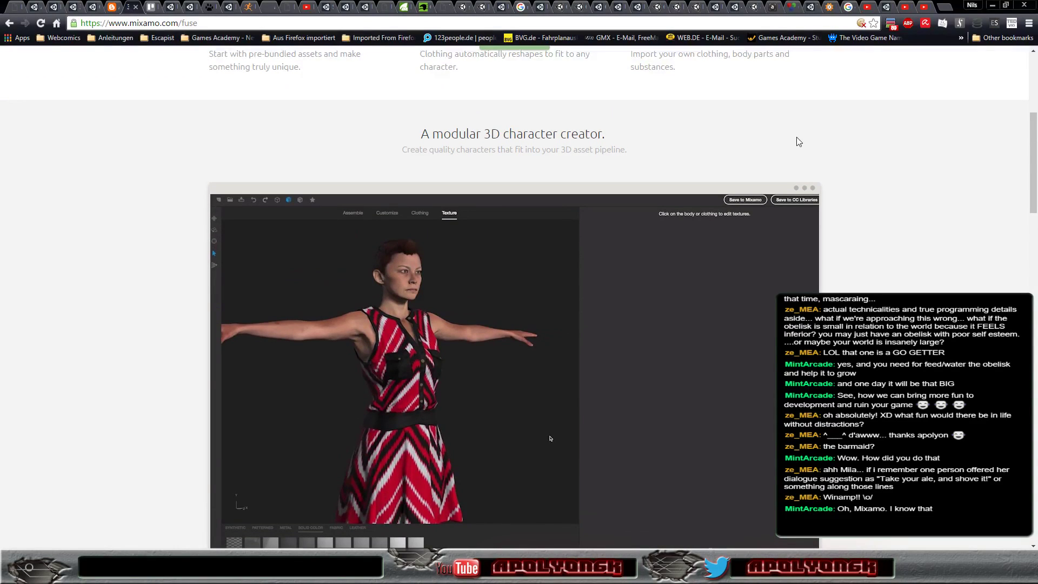
pyautogui.scroll(3, 781, 140)
pyautogui.scroll(3, 836, 200)
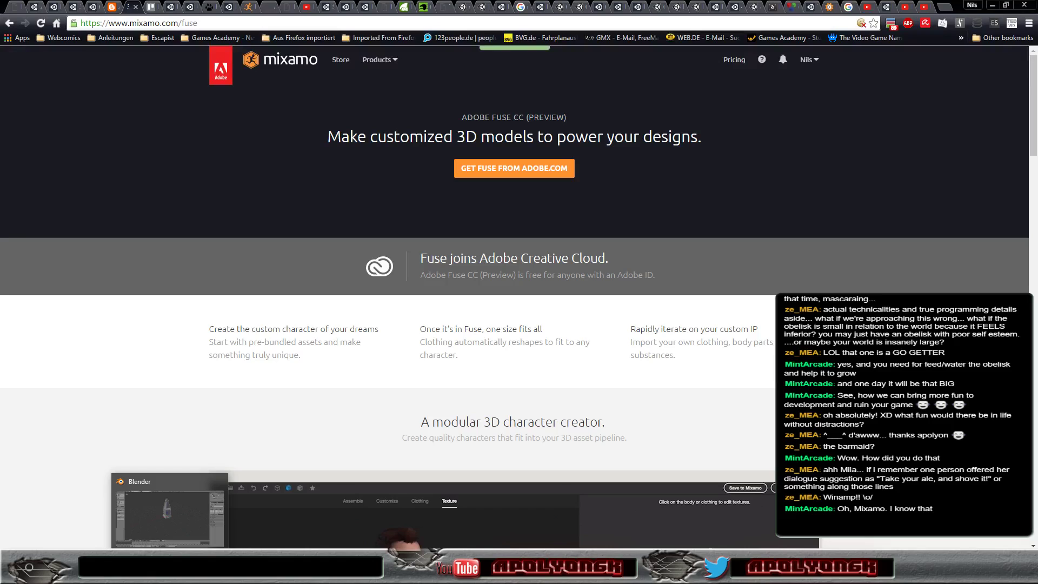
pyautogui.click(170, 514)
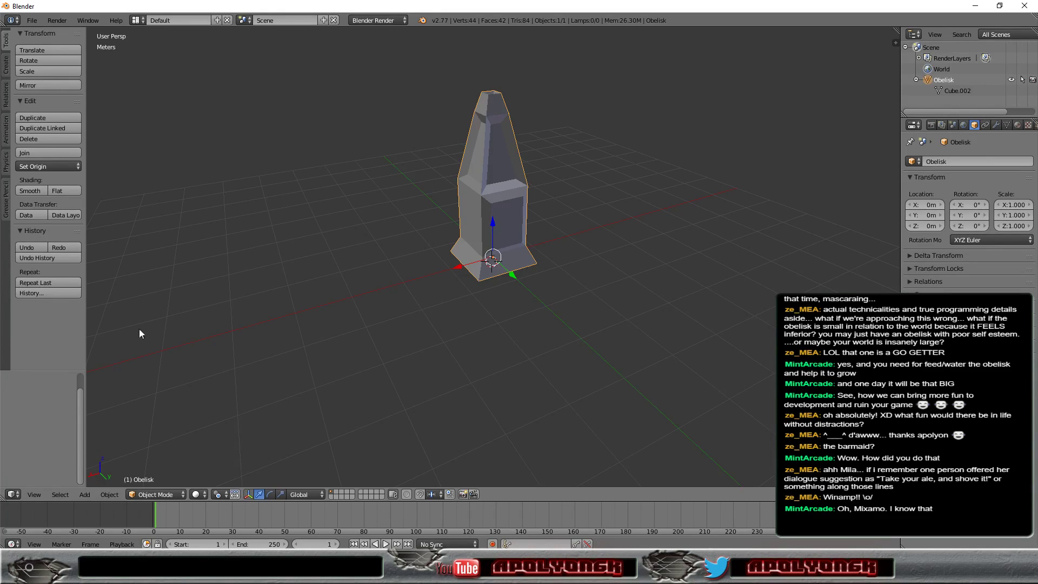
# - Export the obelisk from Blender as Obelisk002.fbx with X Forward as the forward axis
pyautogui.click(32, 20)
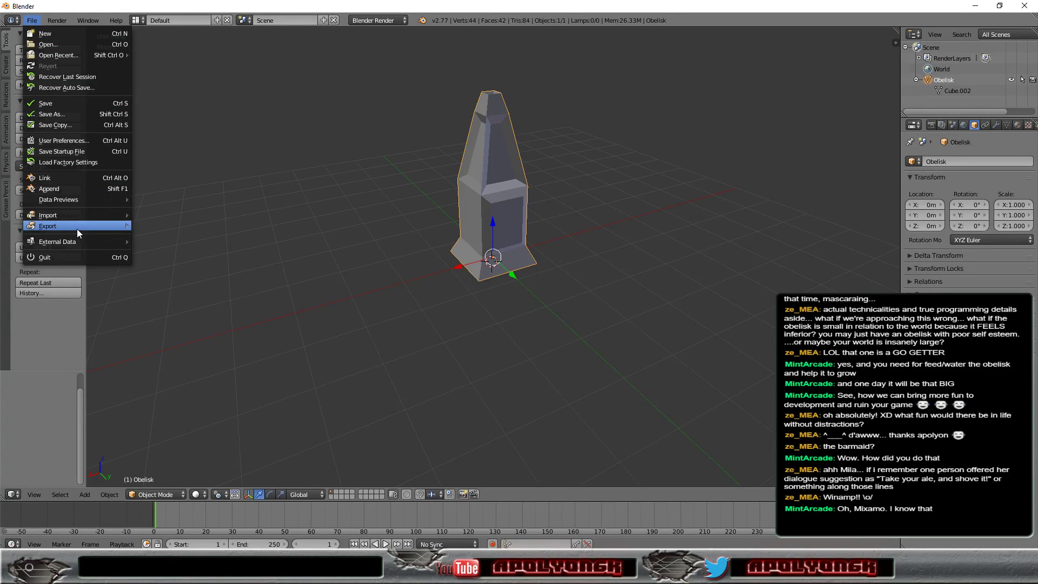
pyautogui.moveTo(49, 226)
pyautogui.click(158, 248)
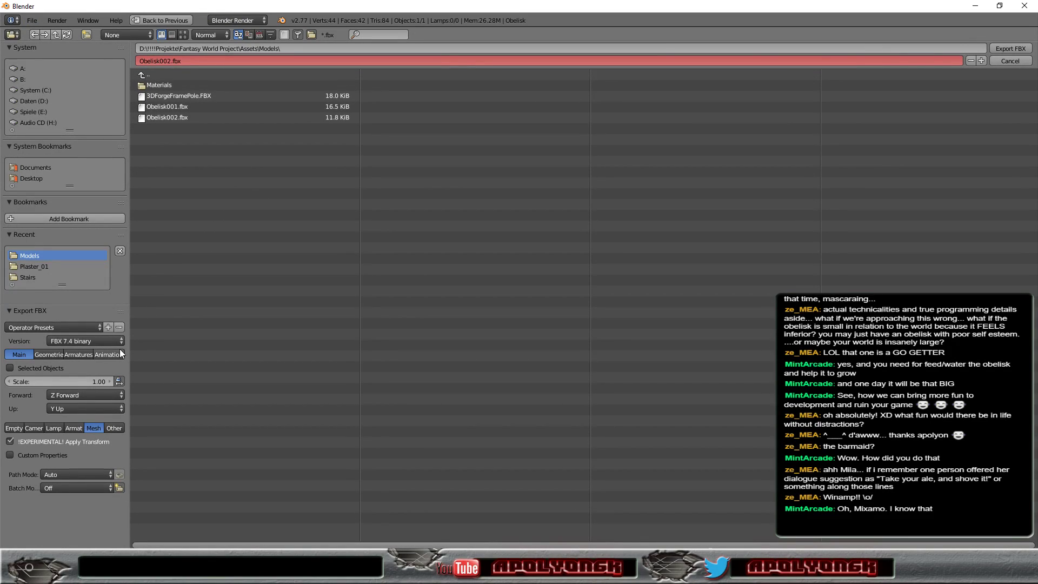
pyautogui.click(75, 396)
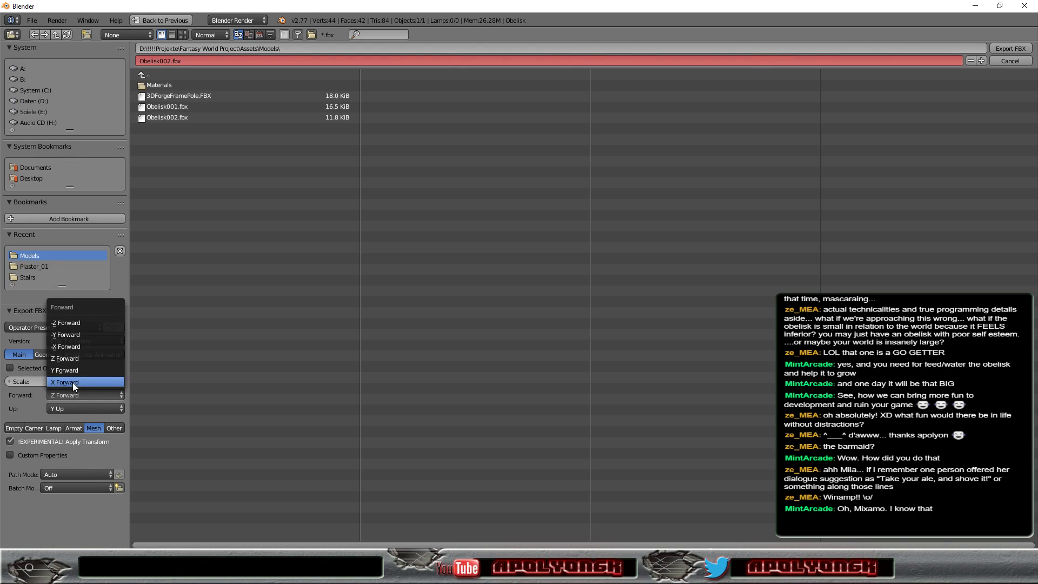
pyautogui.click(73, 382)
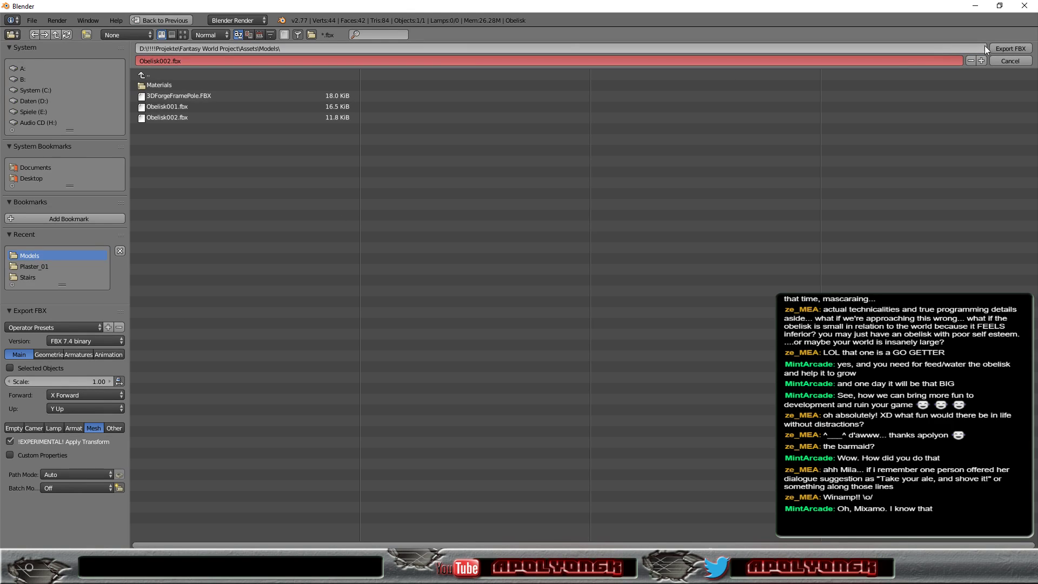
pyautogui.click(1009, 50)
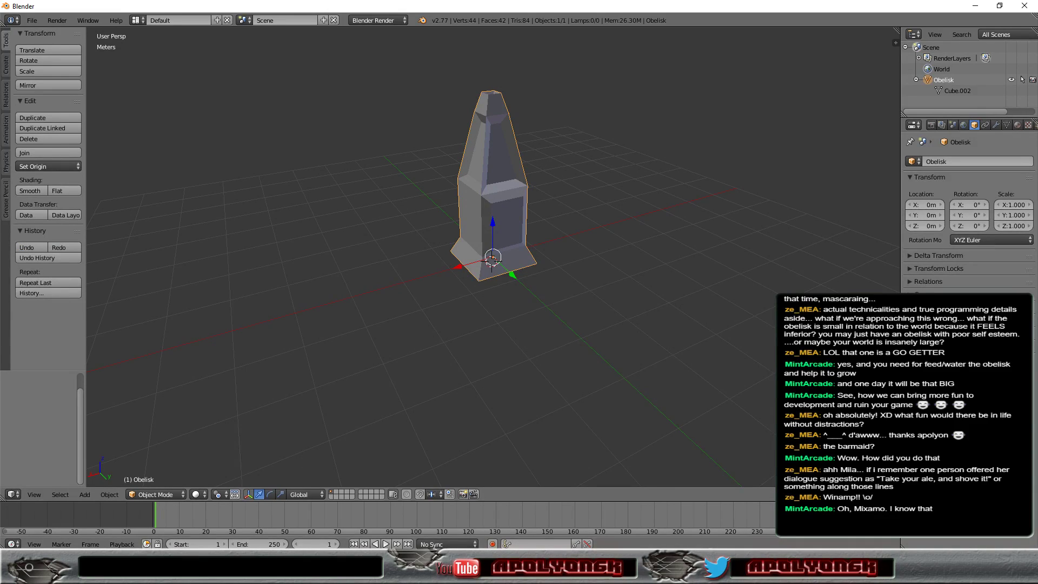
pyautogui.hotkey('alt', 'Tab')
pyautogui.hotkey('alt', 'Tab')
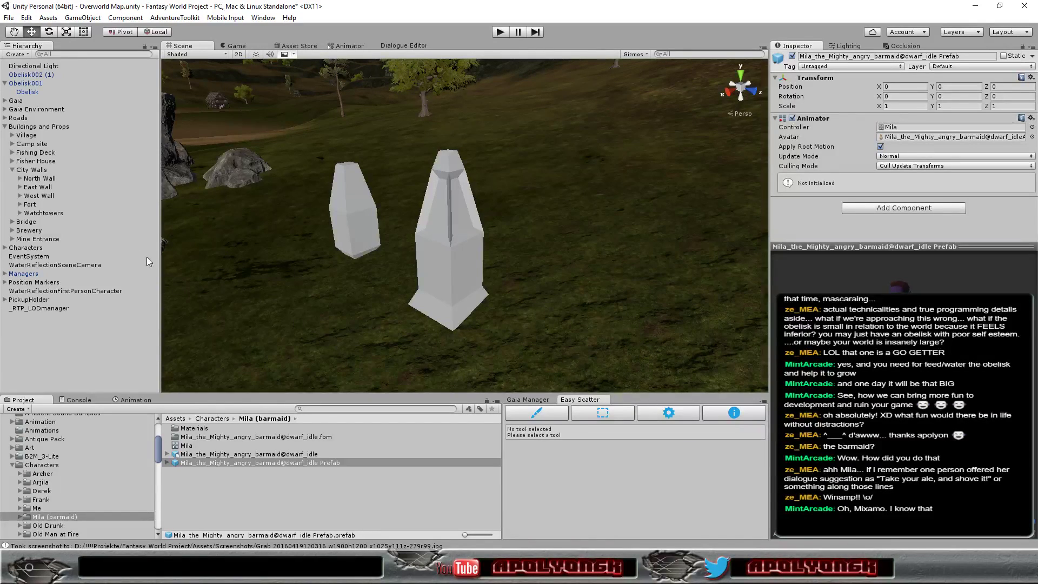
# - Select Obelisk002 (1) in Unity and orbit around it, then return to Blender
pyautogui.click(32, 75)
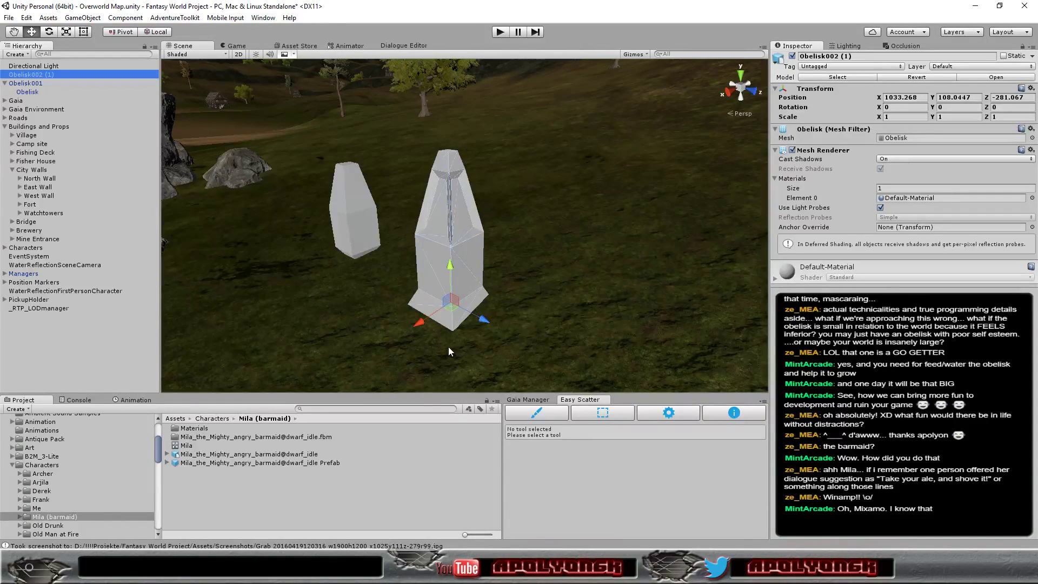
pyautogui.moveTo(448, 348)
pyautogui.keyDown('alt'); pyautogui.mouseDown()
pyautogui.moveTo(695, 368)
pyautogui.moveTo(676, 324)
pyautogui.moveTo(484, 374)
pyautogui.mouseUp(); pyautogui.keyUp('alt')
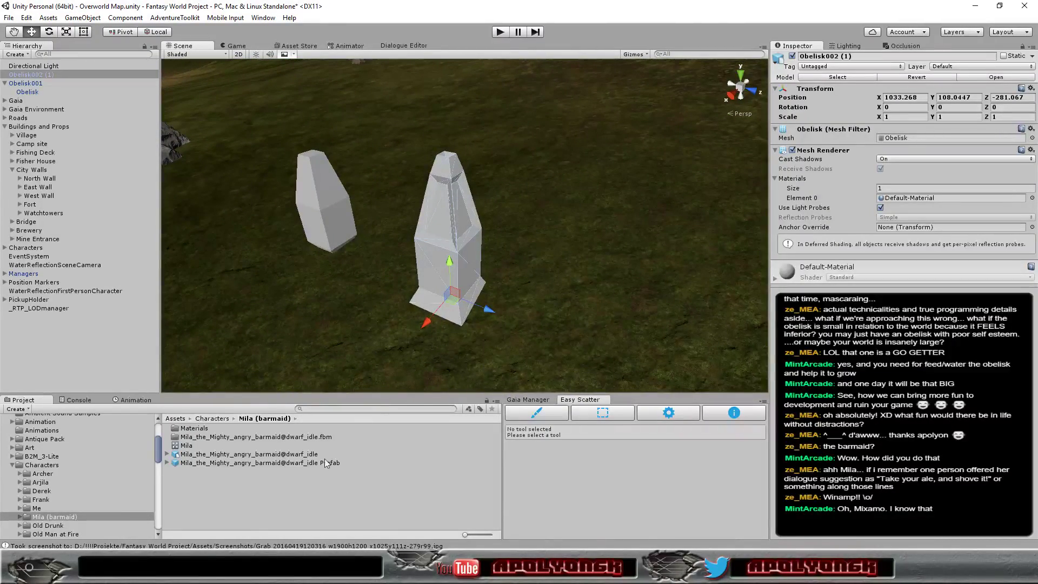
pyautogui.hotkey('alt', 'Tab')
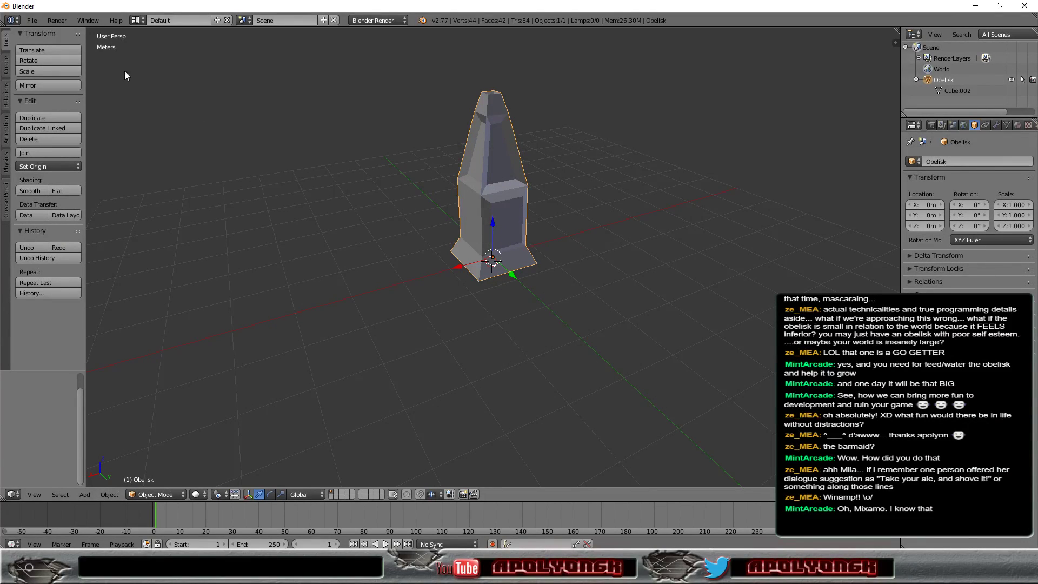
# - Re-export Obelisk002.fbx from Blender with -X Forward, then check the result in Unity
pyautogui.click(32, 20)
pyautogui.moveTo(49, 226)
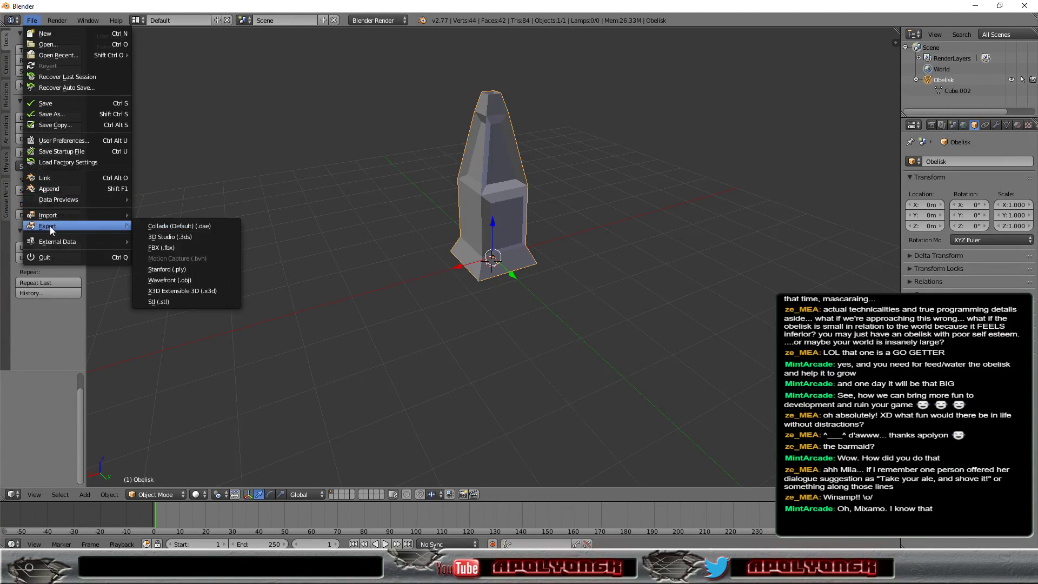
pyautogui.click(161, 248)
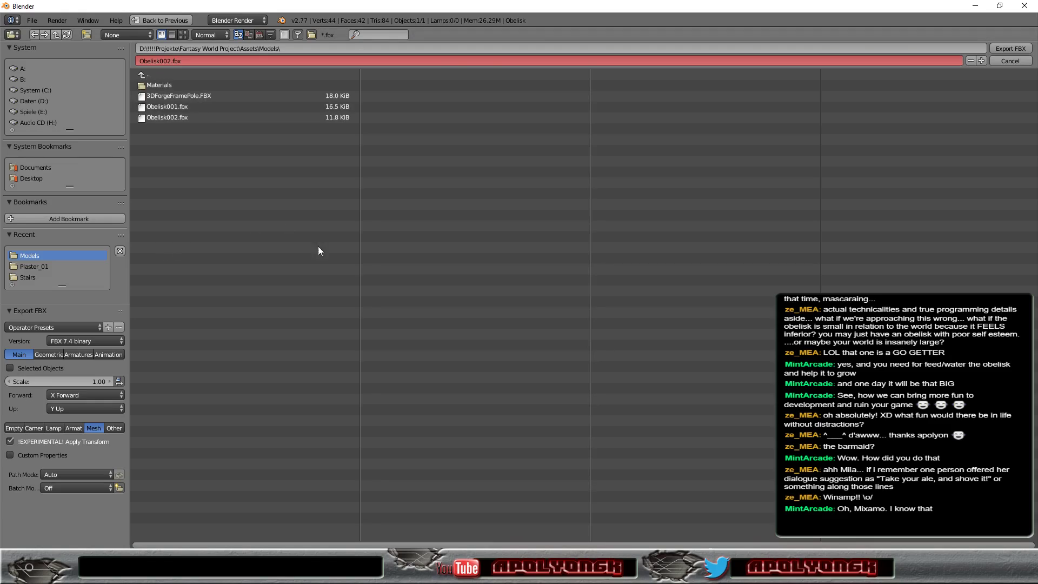
pyautogui.click(87, 395)
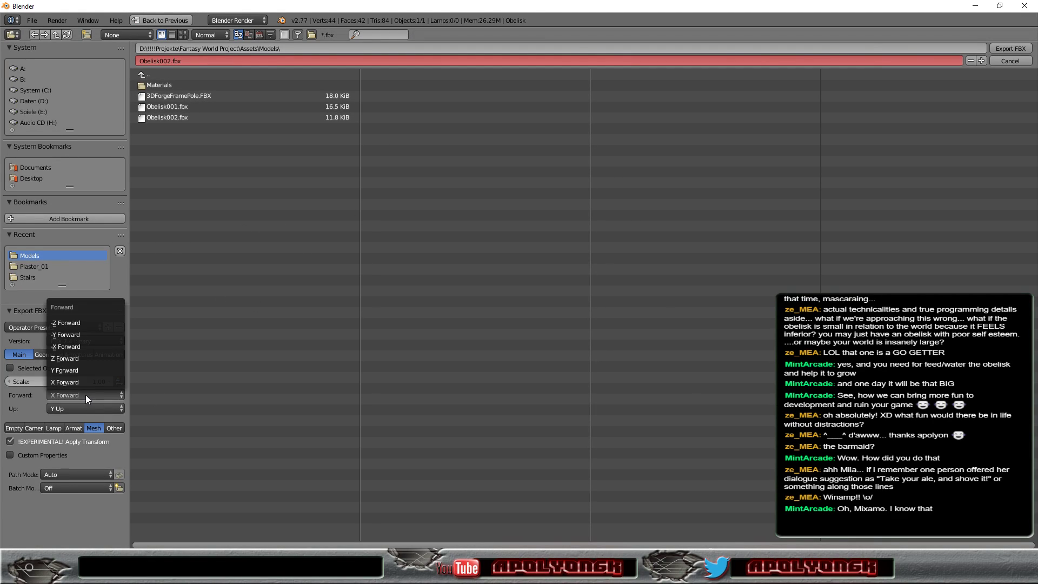
pyautogui.click(89, 346)
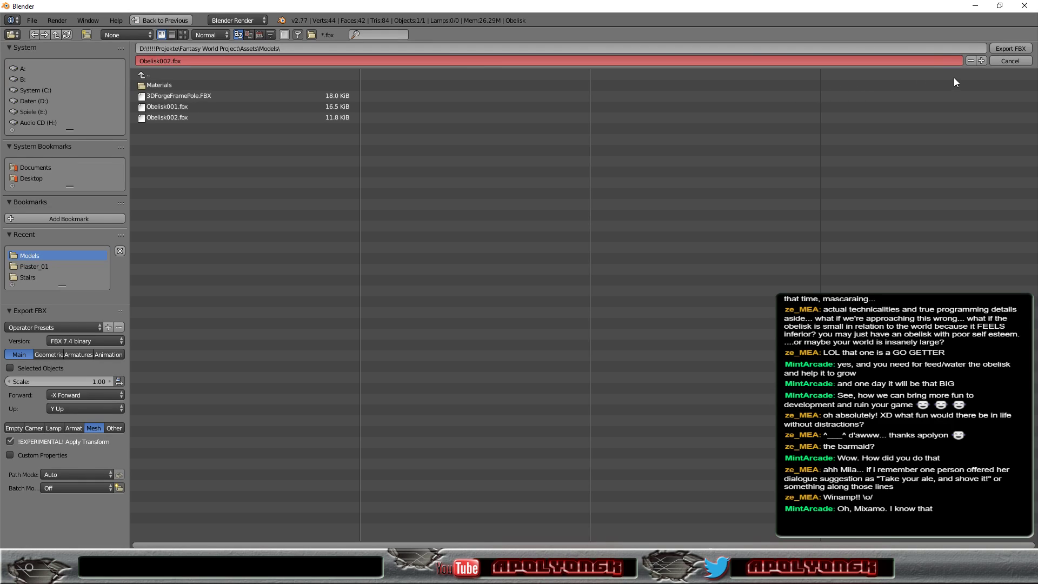
pyautogui.click(1004, 49)
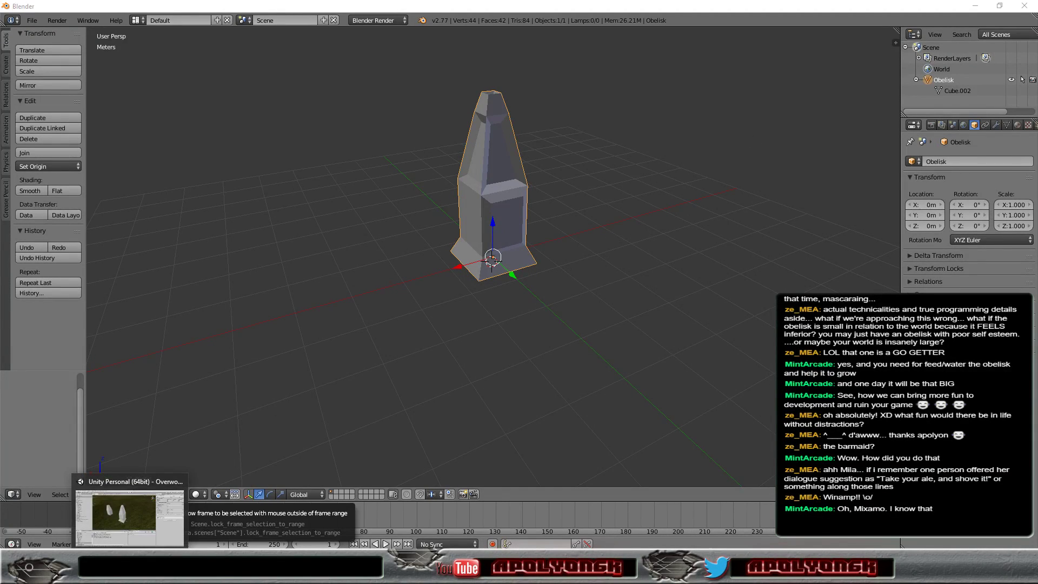
pyautogui.click(179, 513)
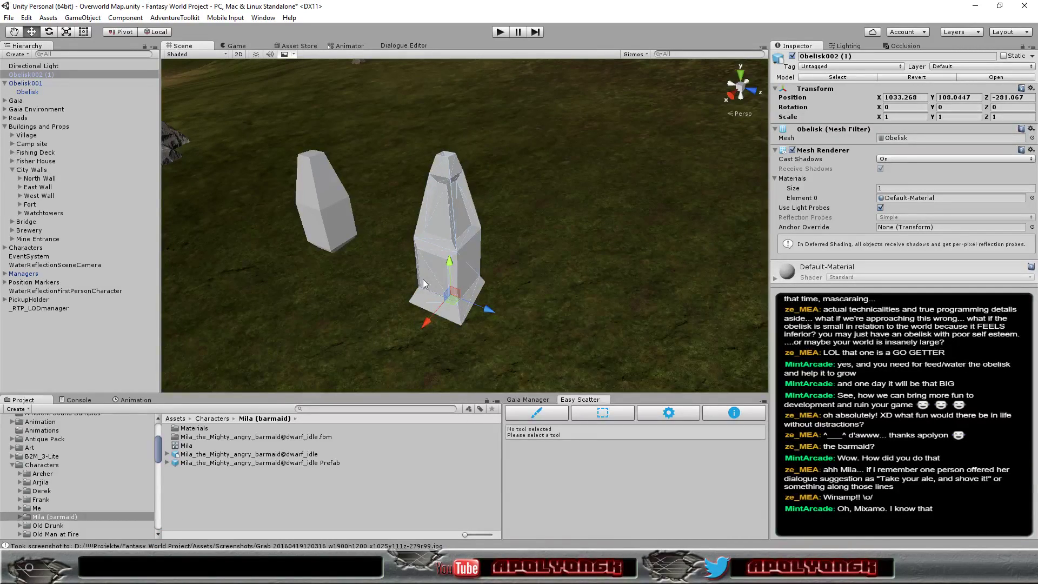
pyautogui.moveTo(457, 355)
pyautogui.keyDown('alt'); pyautogui.mouseDown()
pyautogui.moveTo(710, 241)
pyautogui.moveTo(388, 341)
pyautogui.moveTo(519, 324)
pyautogui.moveTo(463, 340)
pyautogui.moveTo(483, 243)
pyautogui.moveTo(494, 294)
pyautogui.mouseUp(); pyautogui.keyUp('alt')
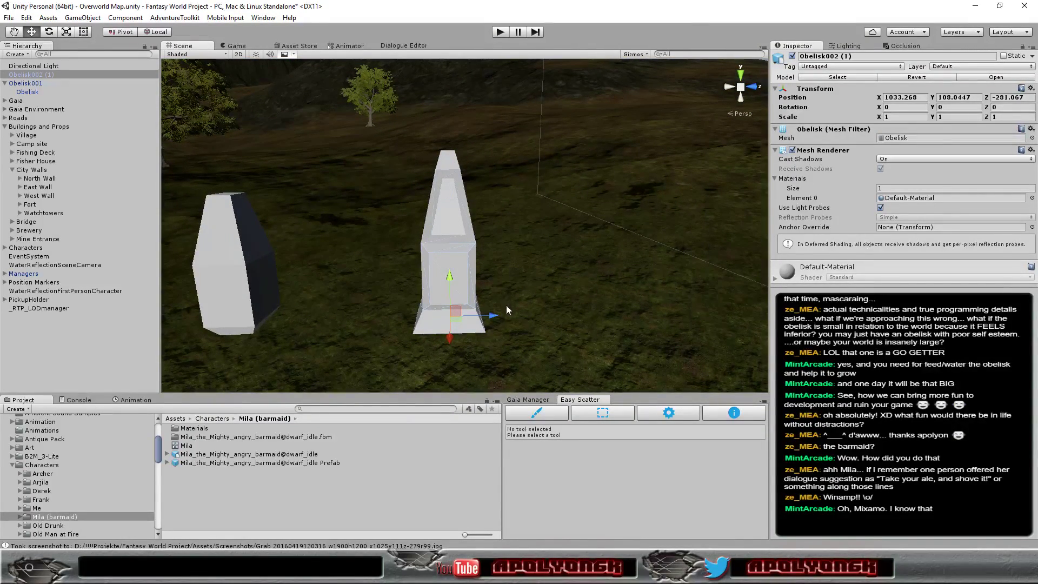
pyautogui.scroll(-2, 507, 305)
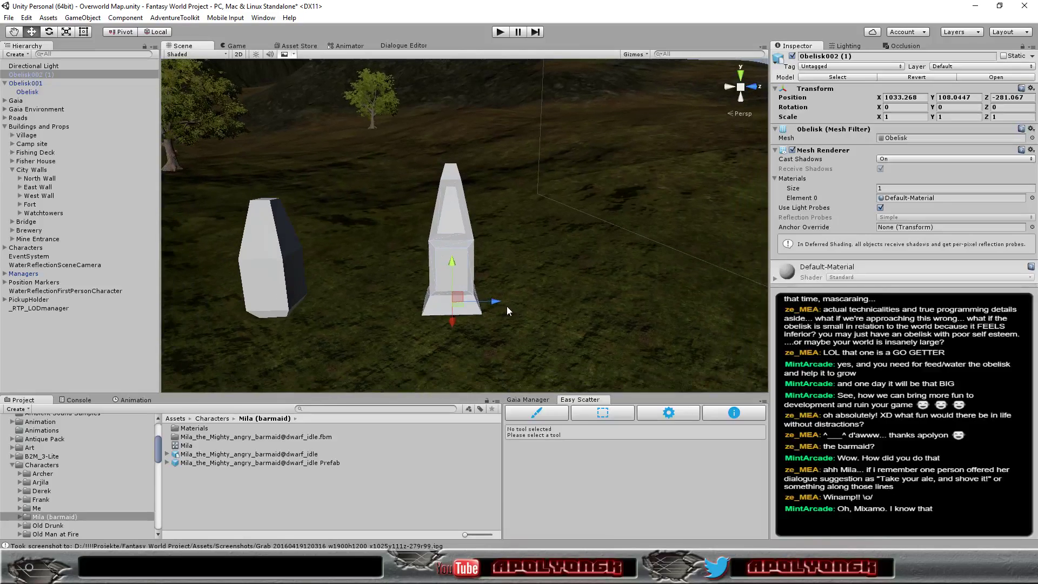
# - Delete Obelisk001 from the Hierarchy and select Obelisk002 (1)
pyautogui.click(34, 84)
pyautogui.press('Delete')
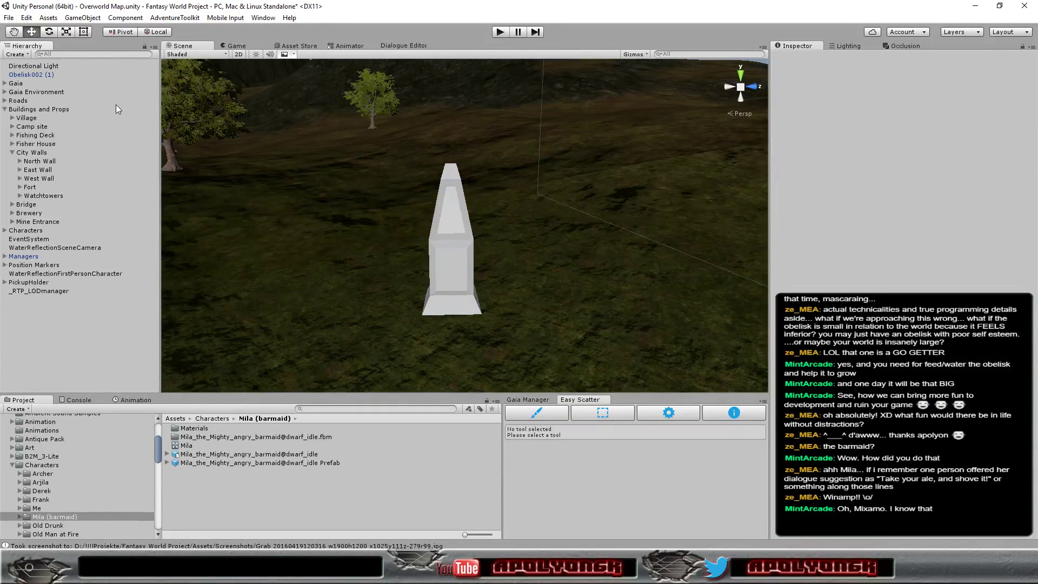
pyautogui.click(33, 75)
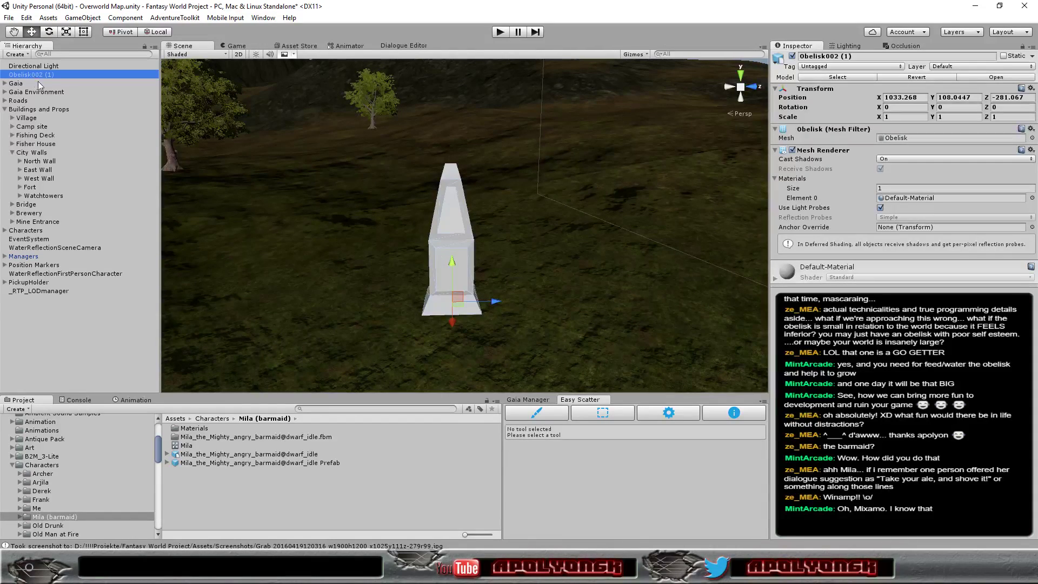
# - Collapse the Characters, L_FG_Assets_Pack1.0 and Standard Assets folders and show the Models folder
pyautogui.click(13, 465)
pyautogui.scroll(-3, 100, 474)
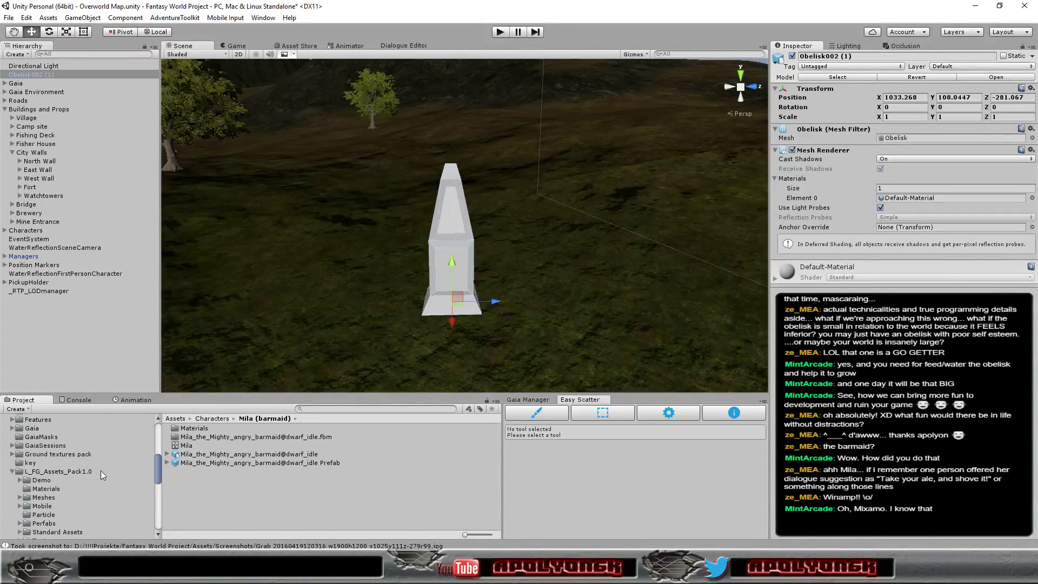
pyautogui.click(15, 472)
pyautogui.scroll(-3, 78, 469)
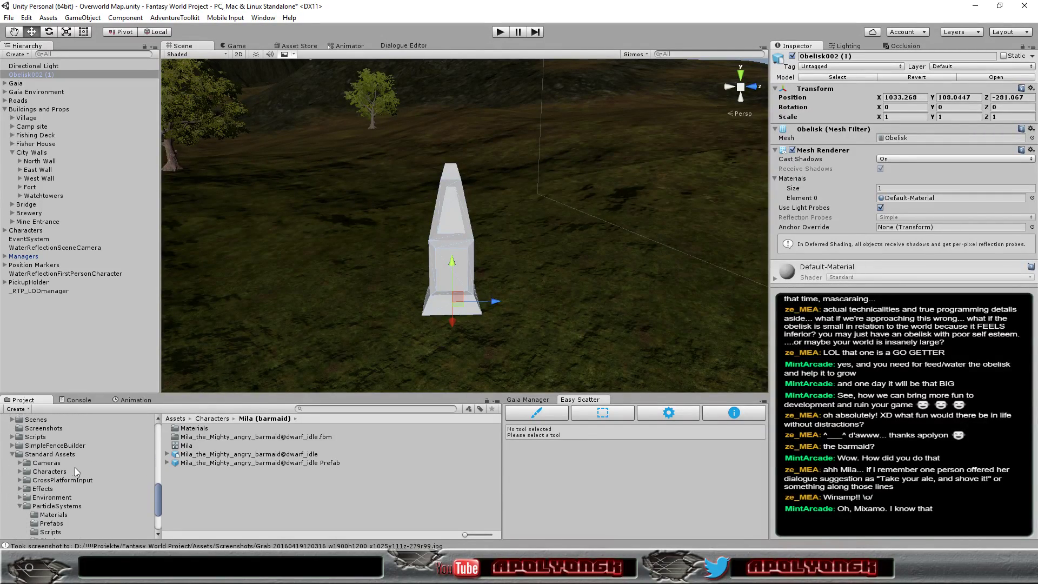
pyautogui.click(12, 455)
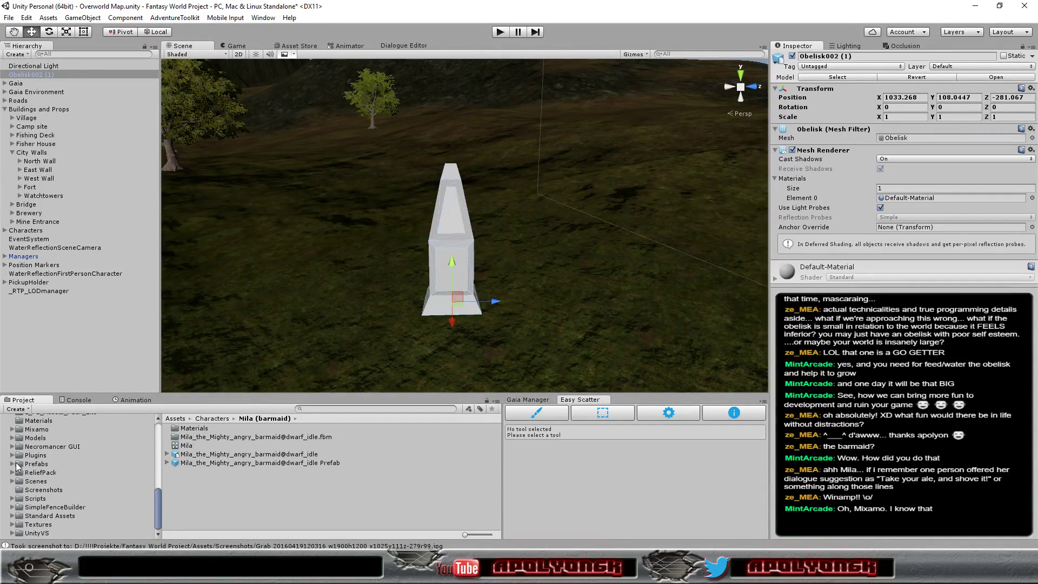
pyautogui.click(35, 438)
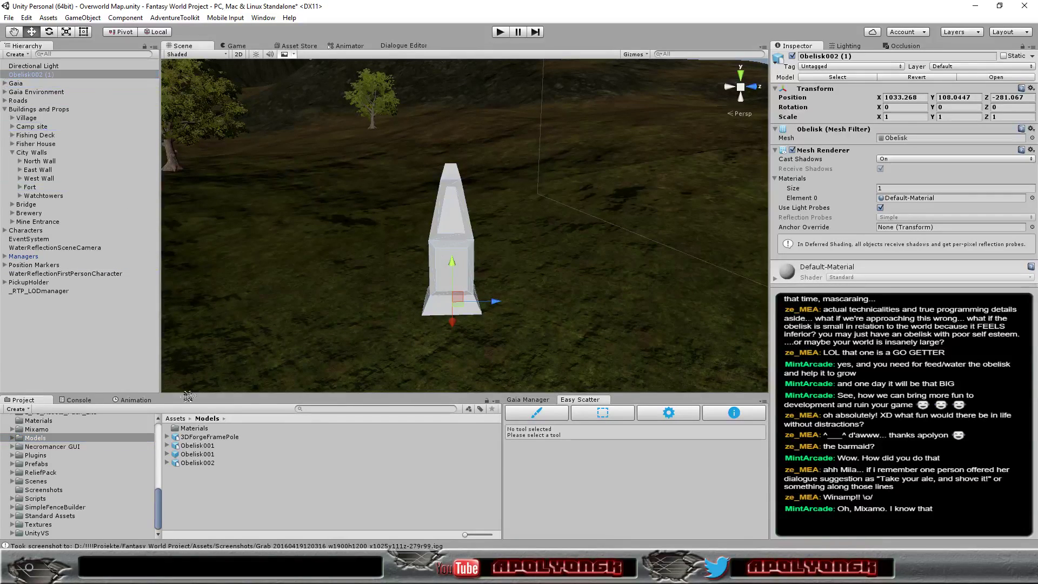
# - Drag Obelisk002 (1) into Models as a prefab and rename it Obelisk002
pyautogui.moveTo(29, 76); pyautogui.dragTo(201, 476)
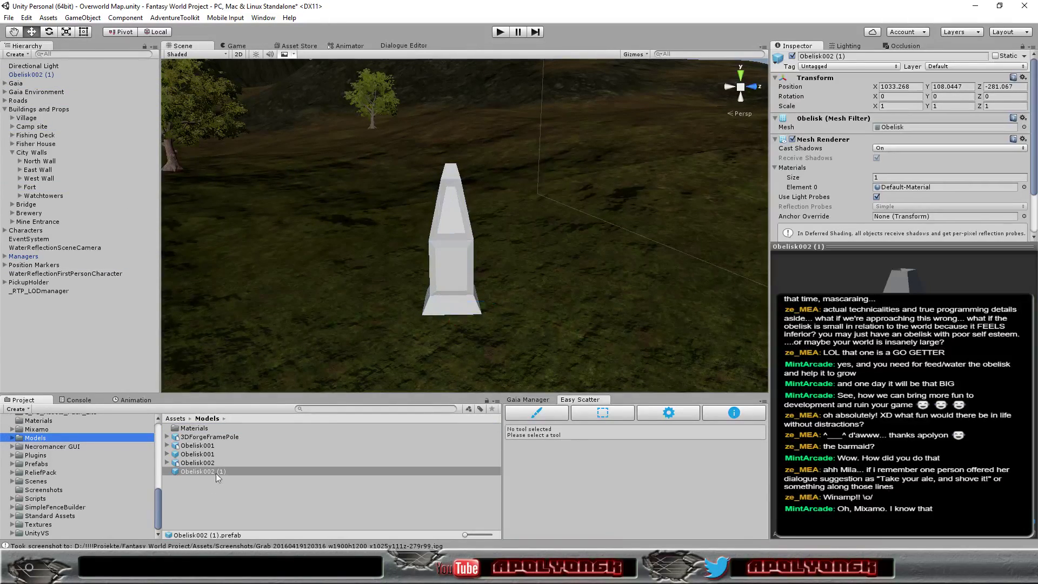
pyautogui.click(215, 474)
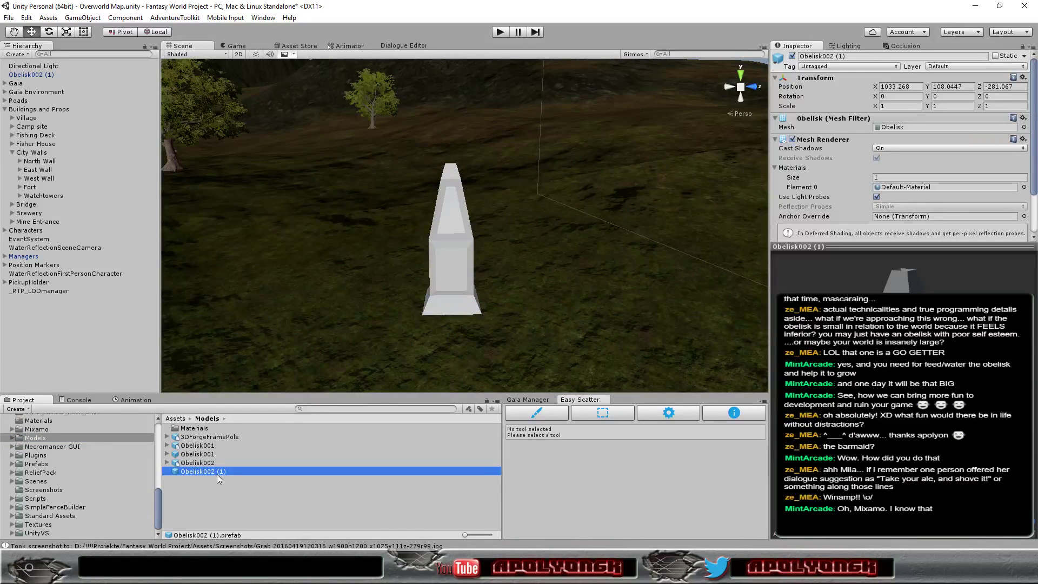
pyautogui.press('End')
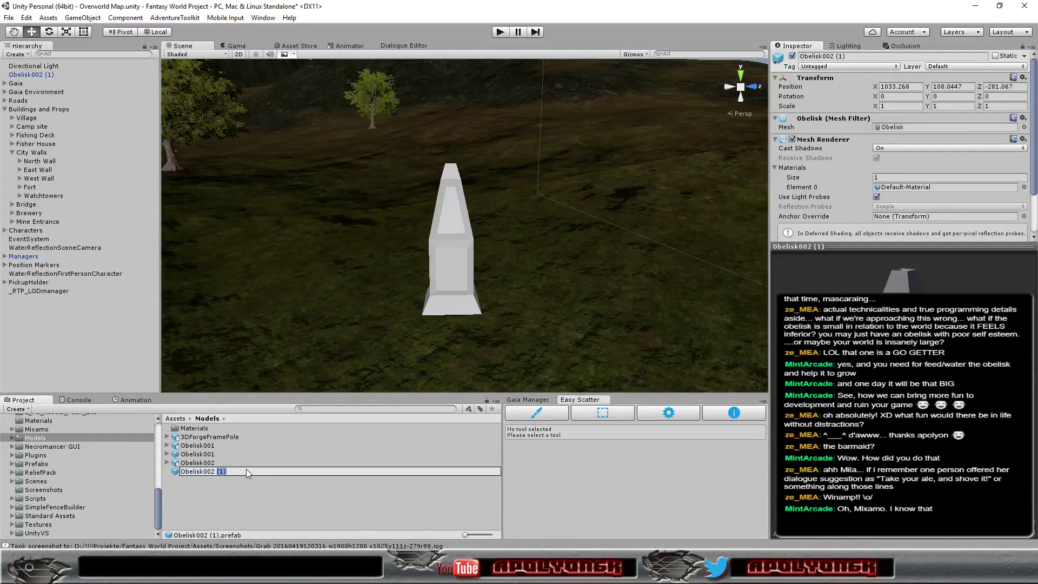
pyautogui.press('BackSpace')
pyautogui.press('BackSpace')
pyautogui.press('BackSpace')
pyautogui.press('Return')
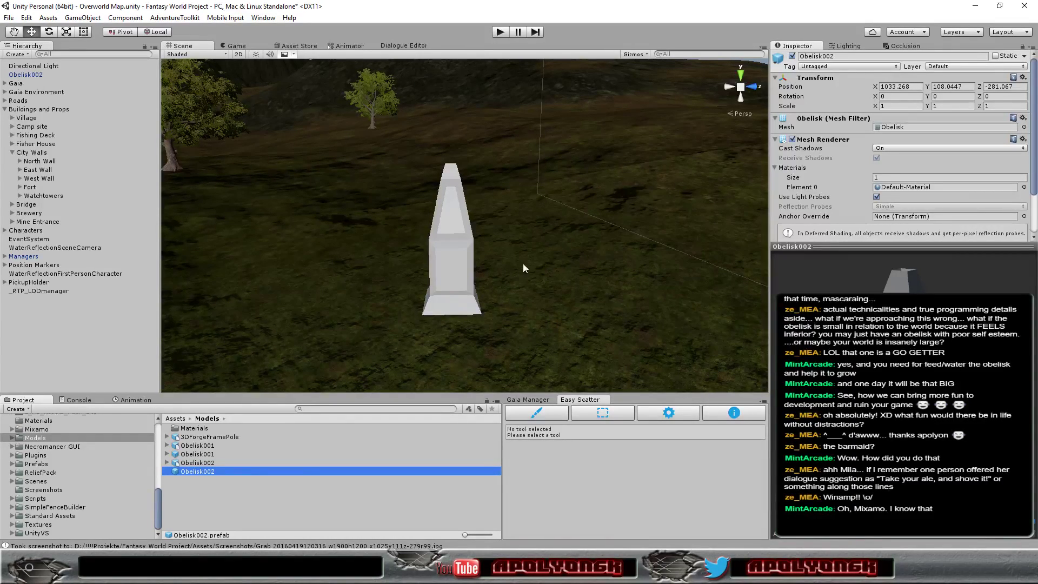
# - Orbit down to view the obelisk against the mountains, then switch to Blender
pyautogui.moveTo(454, 287)
pyautogui.keyDown('alt'); pyautogui.mouseDown()
pyautogui.moveTo(671, 244)
pyautogui.moveTo(401, 364)
pyautogui.moveTo(303, 272)
pyautogui.moveTo(498, 273)
pyautogui.mouseUp(); pyautogui.keyUp('alt')
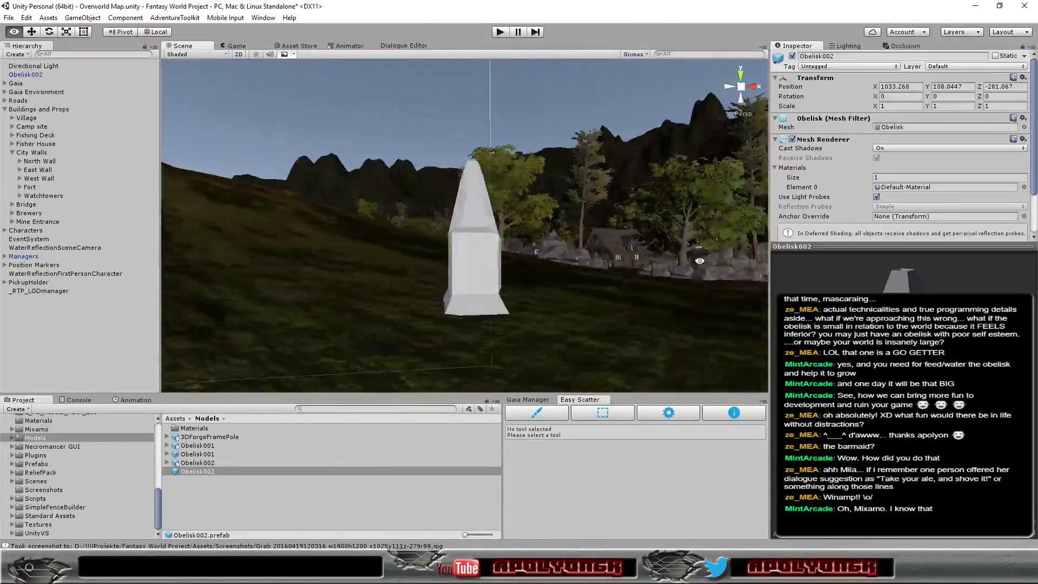
pyautogui.moveTo(498, 274)
pyautogui.keyDown('alt'); pyautogui.mouseDown()
pyautogui.moveTo(797, 277)
pyautogui.moveTo(416, 313)
pyautogui.mouseUp(); pyautogui.keyUp('alt')
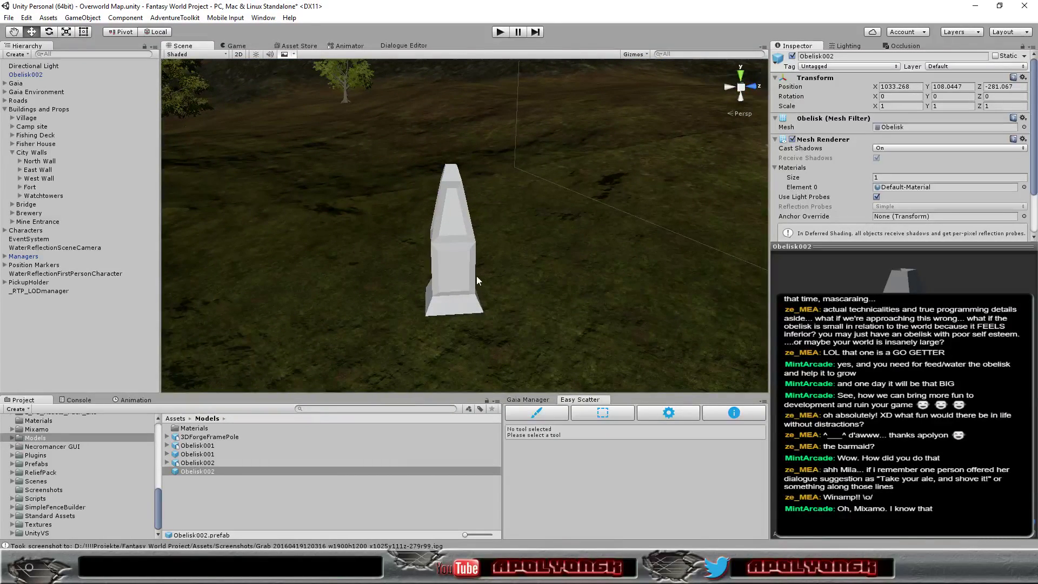
pyautogui.hotkey('alt', 'Tab')
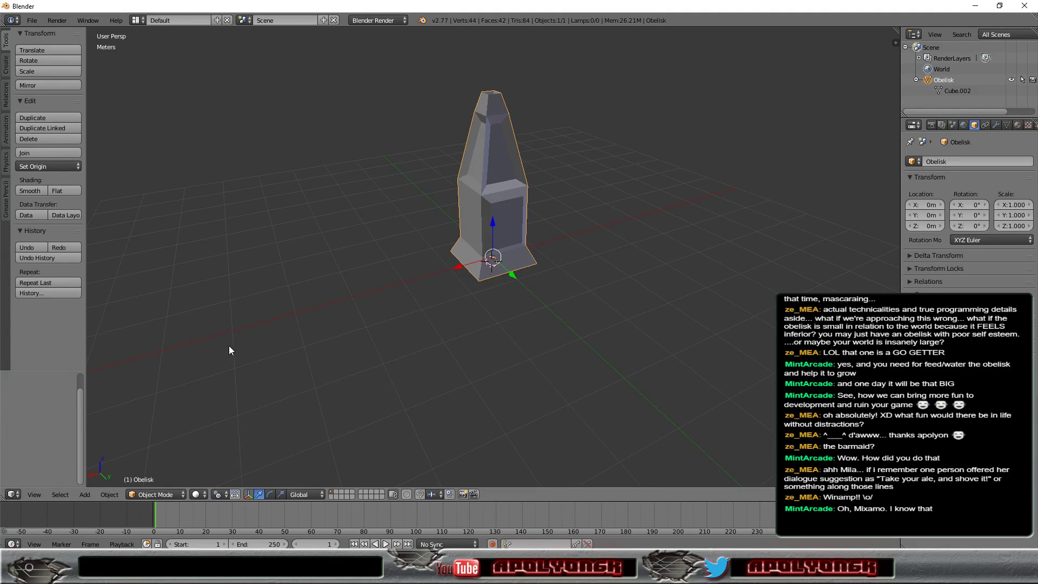
# - Open the 3D view's mode dropdown listing Weight Paint, Sculpt and Edit Mode
pyautogui.click(160, 494)
pyautogui.click(167, 494)
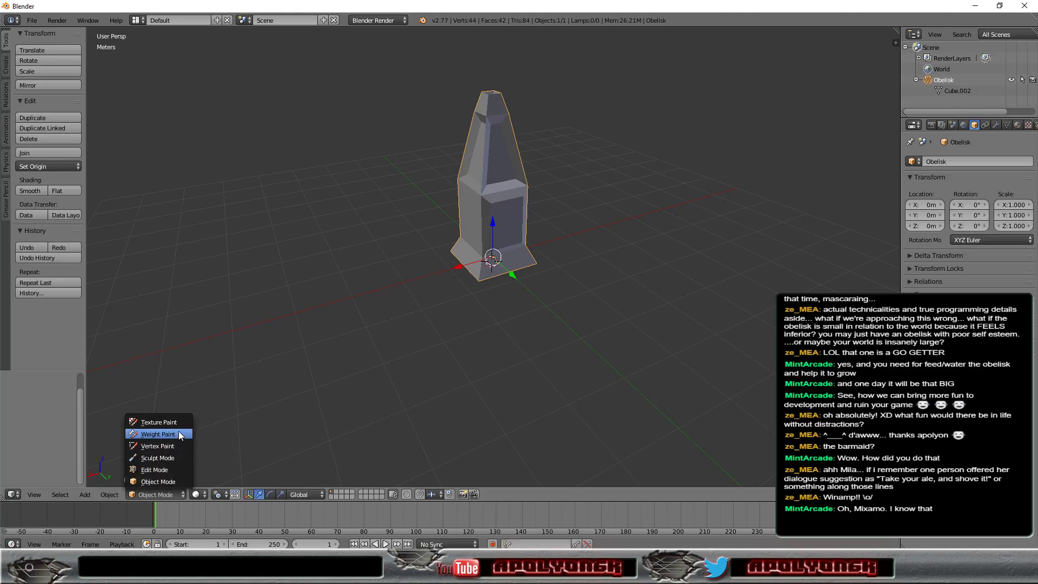
# - Switch the obelisk to Texture Paint mode and add simple UVs from Missing Data
pyautogui.click(173, 422)
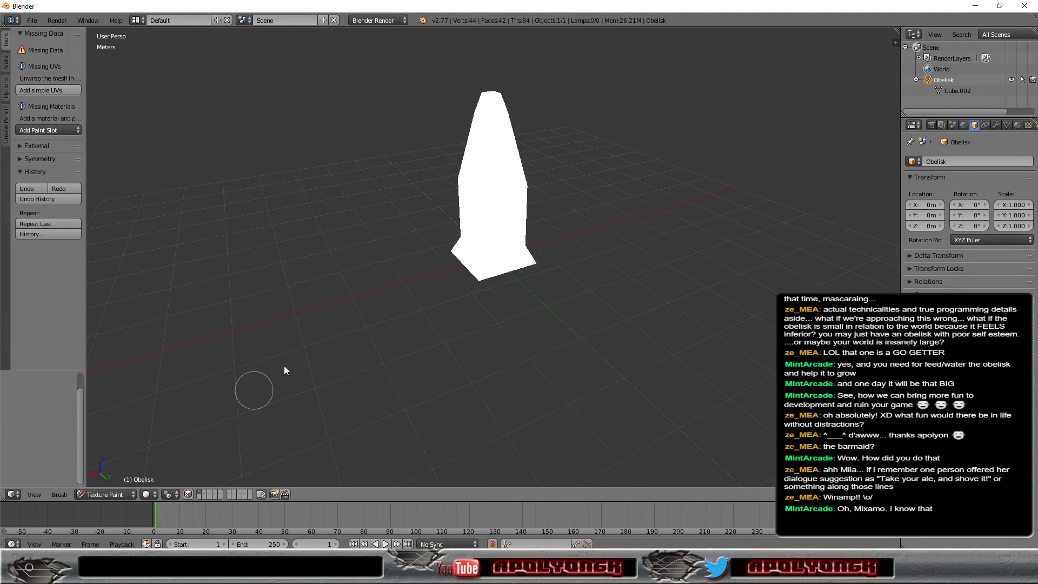
pyautogui.click(498, 234)
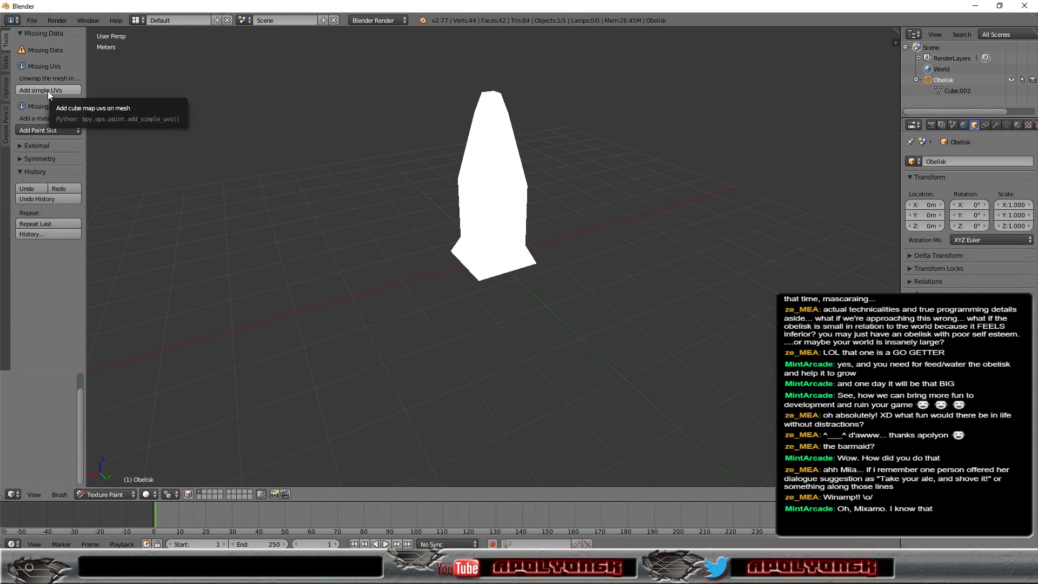
pyautogui.click(47, 91)
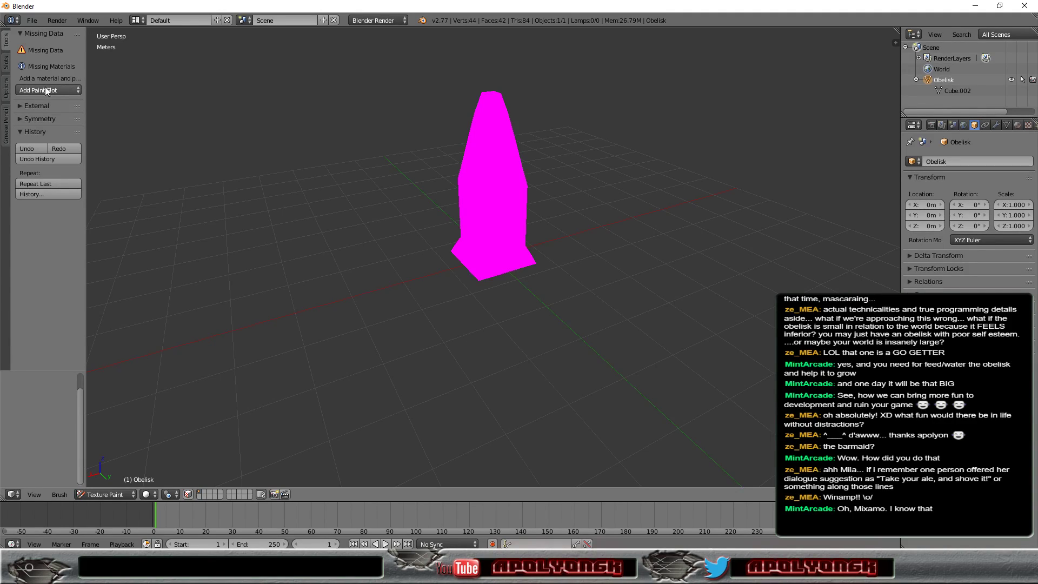
# - Add a 1024×1024 Diffuse Color paint slot and brush white over the obelisk's top
pyautogui.click(505, 225)
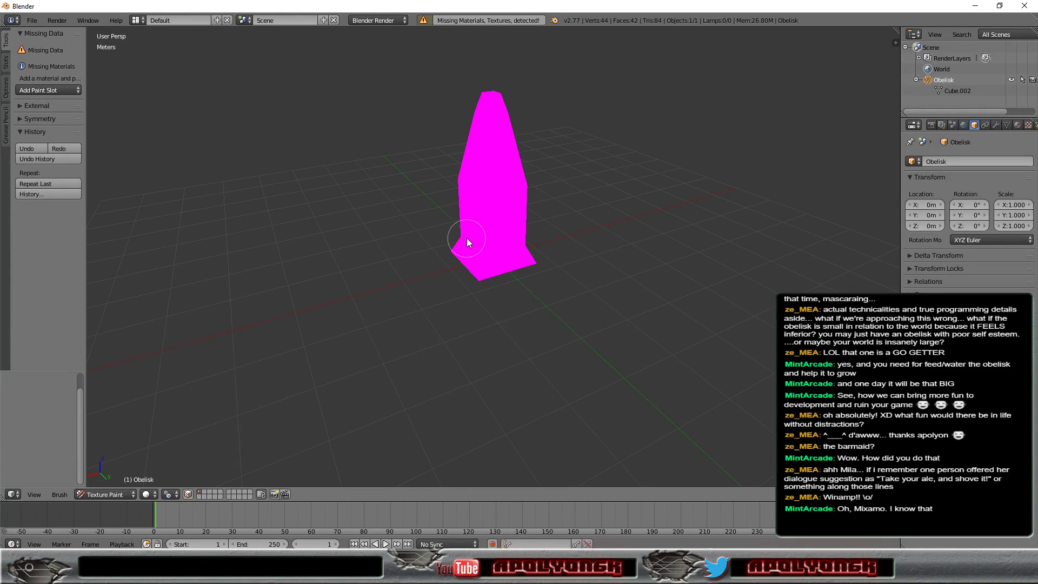
pyautogui.moveTo(466, 238)
pyautogui.mouseDown(button='middle')
pyautogui.moveTo(546, 248)
pyautogui.moveTo(691, 206)
pyautogui.moveTo(462, 232)
pyautogui.moveTo(400, 251)
pyautogui.moveTo(449, 274)
pyautogui.moveTo(515, 244)
pyautogui.moveTo(464, 229)
pyautogui.mouseUp(button='middle')
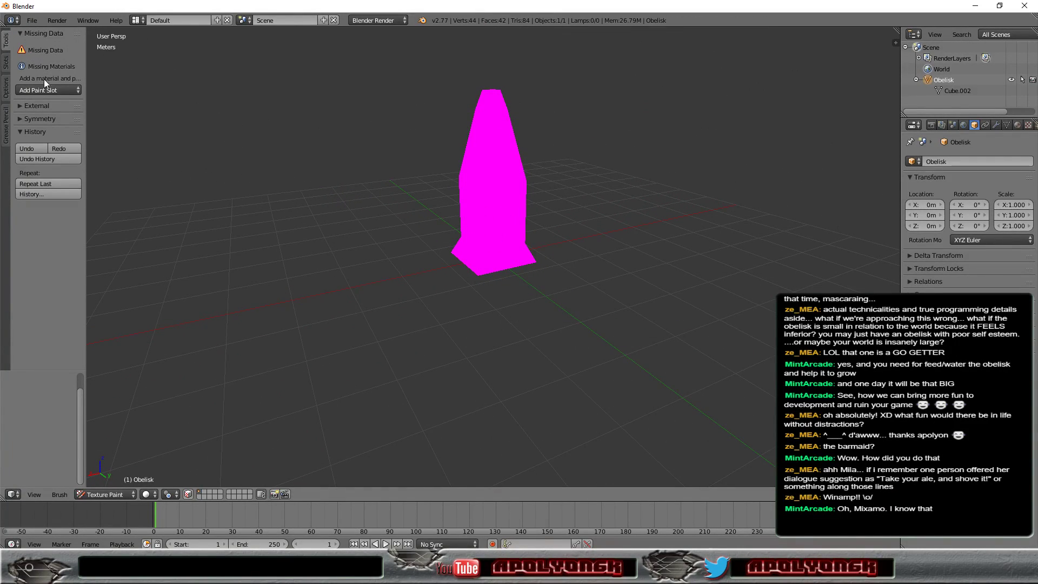
pyautogui.click(56, 93)
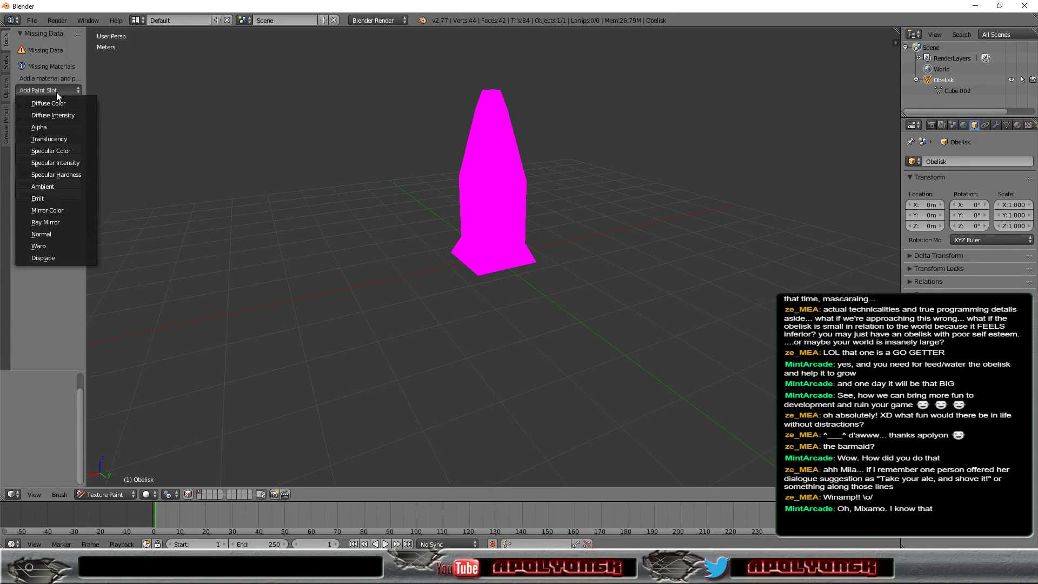
pyautogui.click(54, 104)
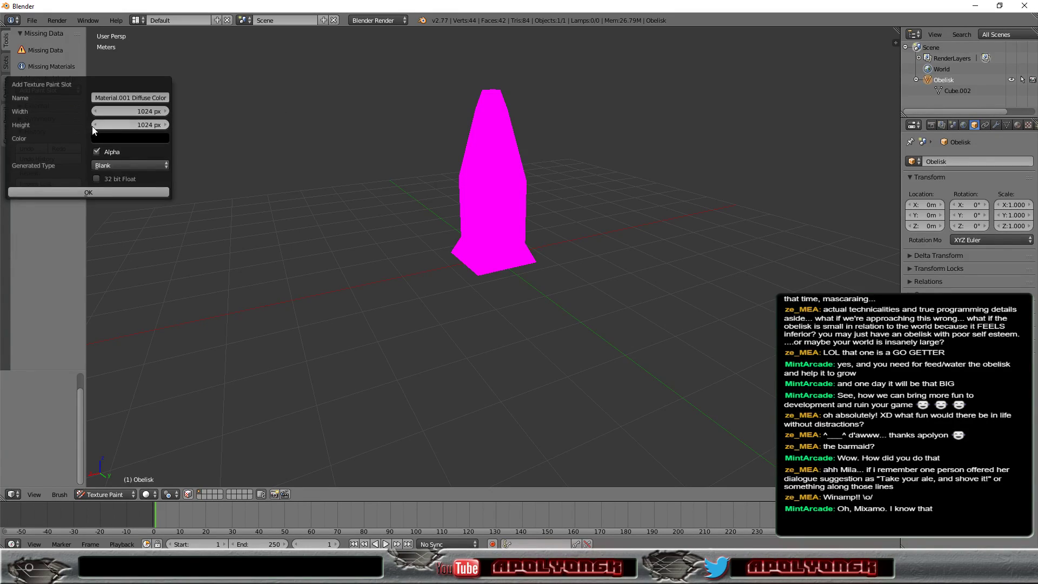
pyautogui.click(89, 192)
pyautogui.moveTo(503, 160)
pyautogui.mouseDown()
pyautogui.moveTo(499, 142)
pyautogui.moveTo(538, 246)
pyautogui.moveTo(494, 240)
pyautogui.mouseUp()
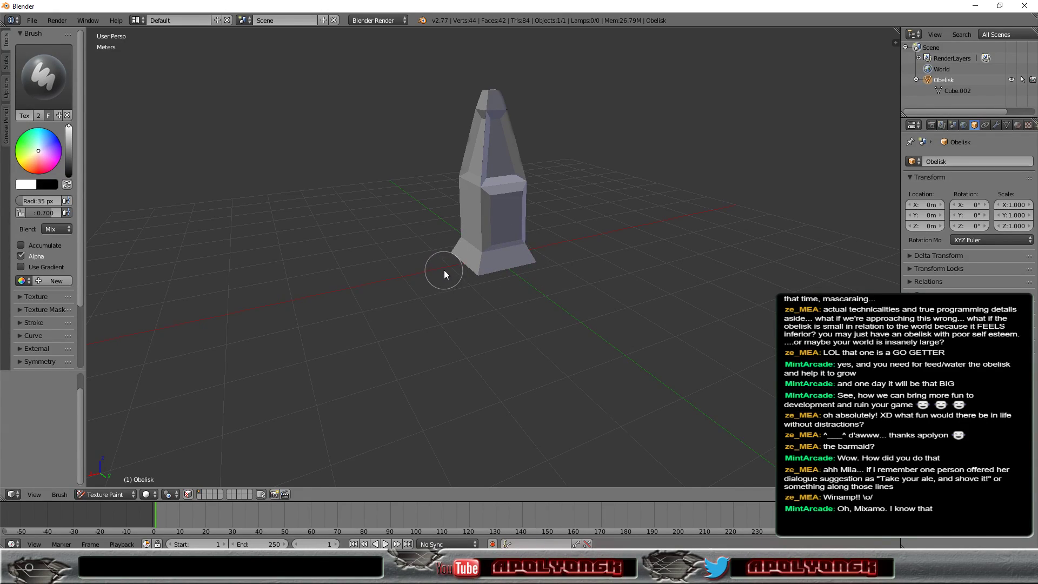
# - Paint white over the obelisk's base, its black side, upper section and tip
pyautogui.moveTo(443, 278)
pyautogui.mouseDown(button='middle')
pyautogui.moveTo(549, 285)
pyautogui.moveTo(696, 271)
pyautogui.moveTo(648, 279)
pyautogui.moveTo(440, 262)
pyautogui.mouseUp(button='middle')
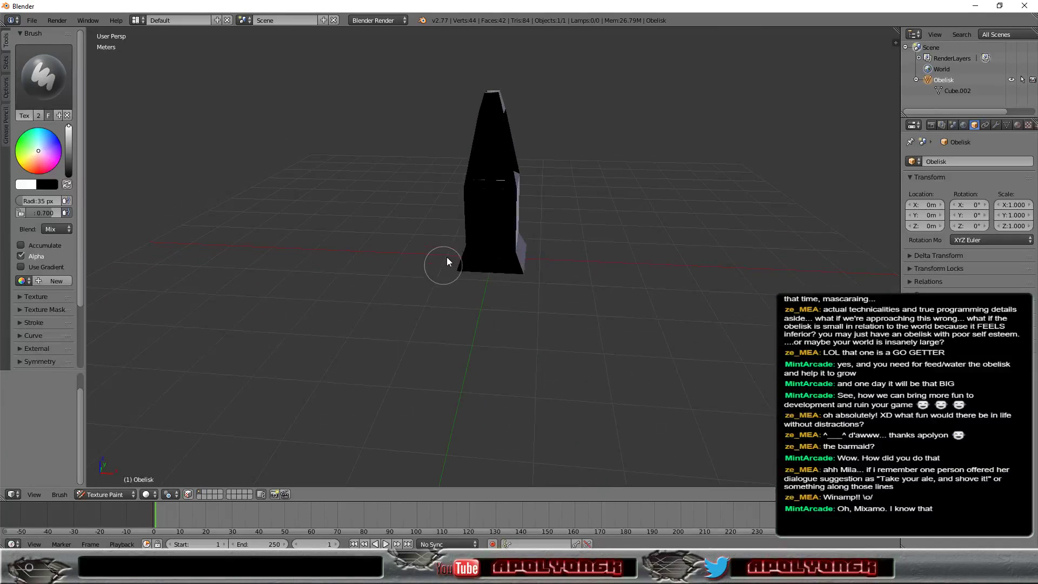
pyautogui.moveTo(440, 262)
pyautogui.mouseDown()
pyautogui.moveTo(505, 241)
pyautogui.moveTo(529, 269)
pyautogui.moveTo(486, 257)
pyautogui.moveTo(494, 232)
pyautogui.moveTo(436, 190)
pyautogui.moveTo(454, 203)
pyautogui.moveTo(517, 168)
pyautogui.moveTo(505, 106)
pyautogui.moveTo(482, 157)
pyautogui.moveTo(480, 144)
pyautogui.moveTo(499, 142)
pyautogui.mouseUp()
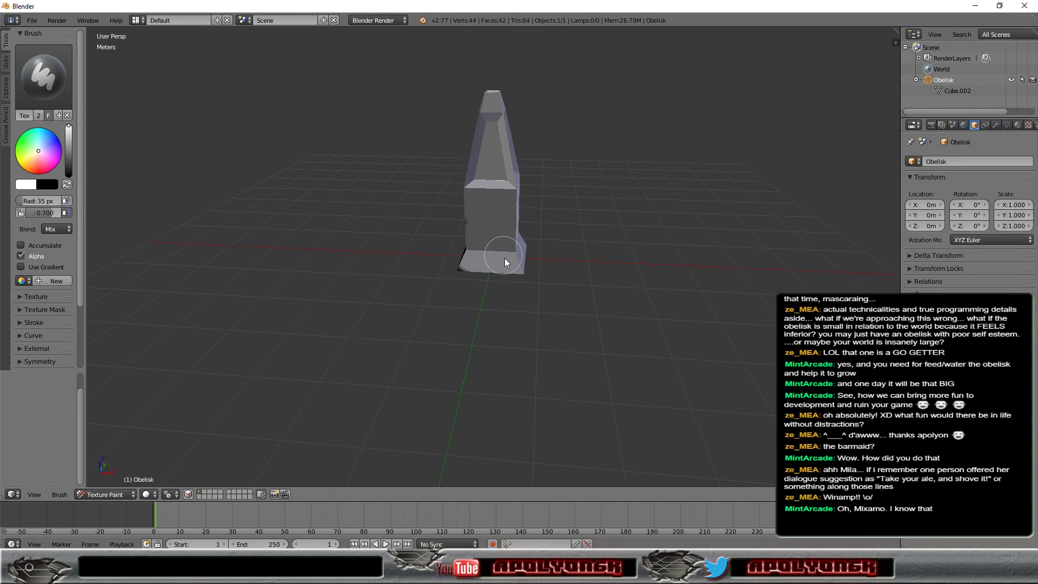
pyautogui.moveTo(505, 259); pyautogui.dragTo(660, 260, button='middle')
pyautogui.click(498, 150)
pyautogui.moveTo(498, 150)
pyautogui.mouseDown()
pyautogui.moveTo(514, 86)
pyautogui.moveTo(479, 116)
pyautogui.moveTo(476, 157)
pyautogui.moveTo(486, 151)
pyautogui.moveTo(505, 185)
pyautogui.moveTo(492, 202)
pyautogui.moveTo(527, 204)
pyautogui.moveTo(469, 262)
pyautogui.moveTo(495, 267)
pyautogui.moveTo(521, 254)
pyautogui.moveTo(472, 260)
pyautogui.mouseUp()
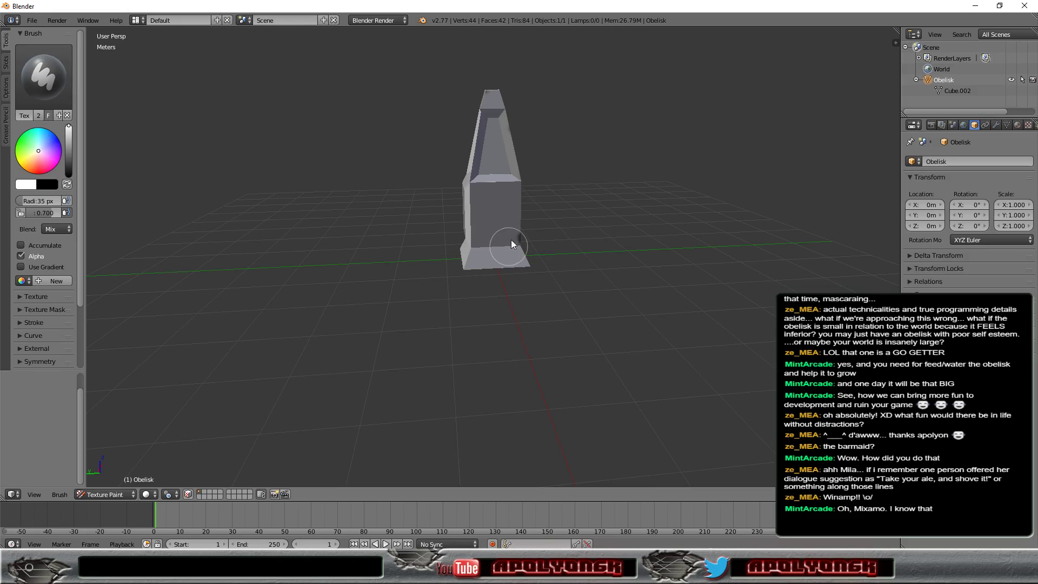
# - Paint the obelisk's front, upper and inner faces white from a new angle
pyautogui.moveTo(582, 227)
pyautogui.mouseDown(button='middle')
pyautogui.moveTo(456, 247)
pyautogui.moveTo(493, 260)
pyautogui.mouseUp(button='middle')
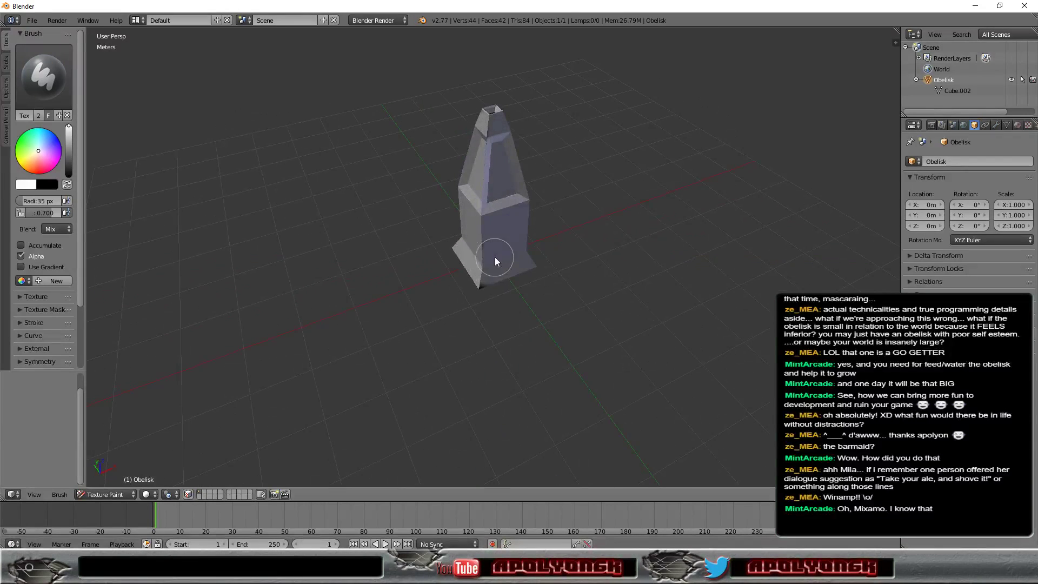
pyautogui.moveTo(476, 248)
pyautogui.mouseDown()
pyautogui.moveTo(493, 219)
pyautogui.moveTo(503, 230)
pyautogui.moveTo(482, 189)
pyautogui.mouseUp()
pyautogui.moveTo(481, 190)
pyautogui.mouseDown(button='middle')
pyautogui.moveTo(469, 230)
pyautogui.moveTo(496, 232)
pyautogui.moveTo(428, 215)
pyautogui.mouseUp(button='middle')
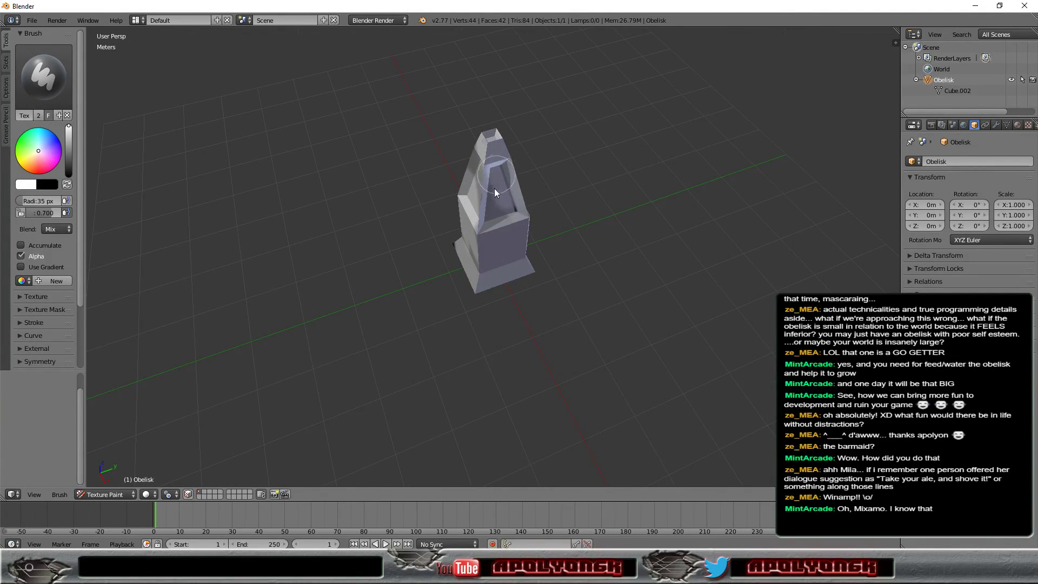
pyautogui.moveTo(497, 174); pyautogui.dragTo(498, 201)
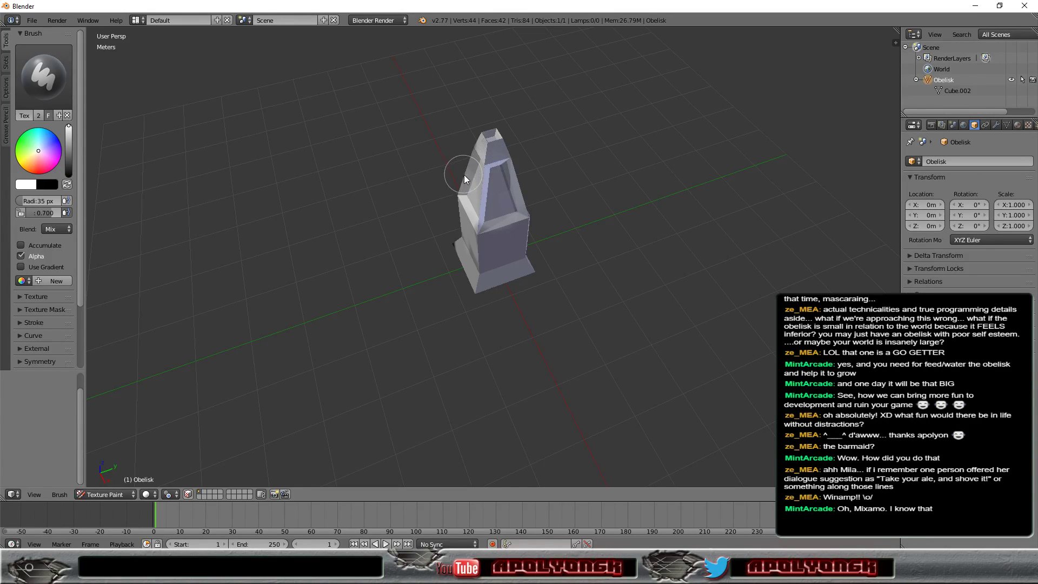
pyautogui.moveTo(509, 203)
pyautogui.mouseDown(button='middle')
pyautogui.moveTo(830, 144)
pyautogui.moveTo(153, 153)
pyautogui.moveTo(227, 184)
pyautogui.mouseUp(button='middle')
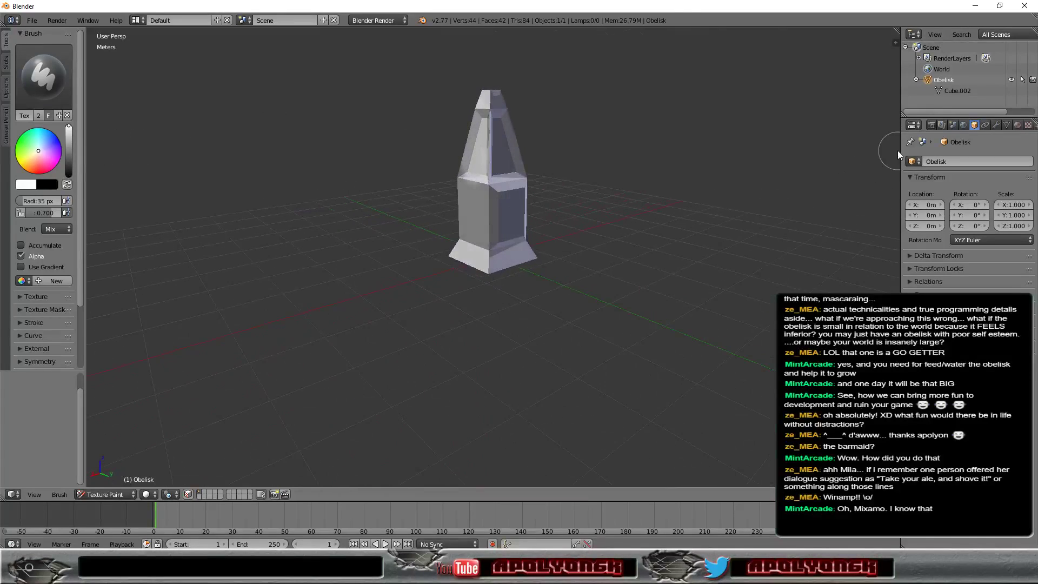
# - Expand the brush's Texture Mask panel and browse the available mask textures
pyautogui.click(17, 310)
pyautogui.scroll(-2, 53, 302)
pyautogui.scroll(-4, 52, 300)
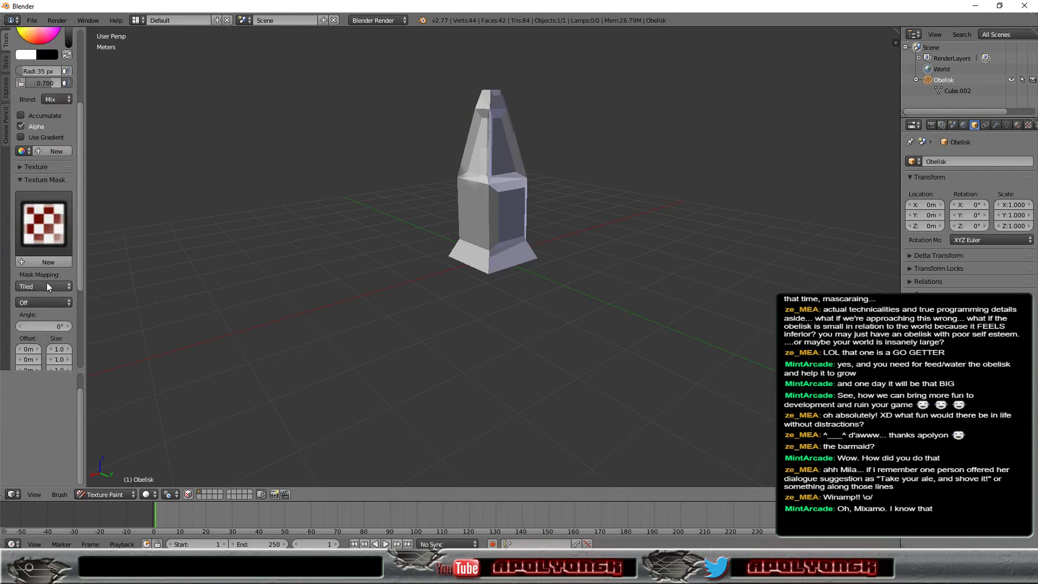
pyautogui.scroll(-3, 47, 282)
pyautogui.click(39, 161)
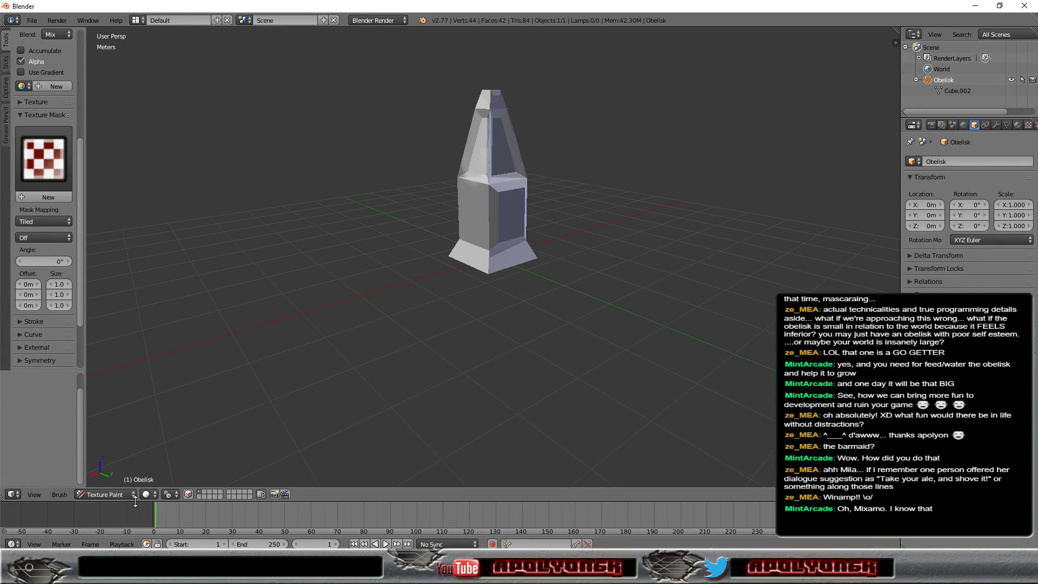
pyautogui.moveTo(139, 501)
pyautogui.mouseDown()
pyautogui.moveTo(134, 313)
pyautogui.moveTo(130, 532)
pyautogui.mouseUp()
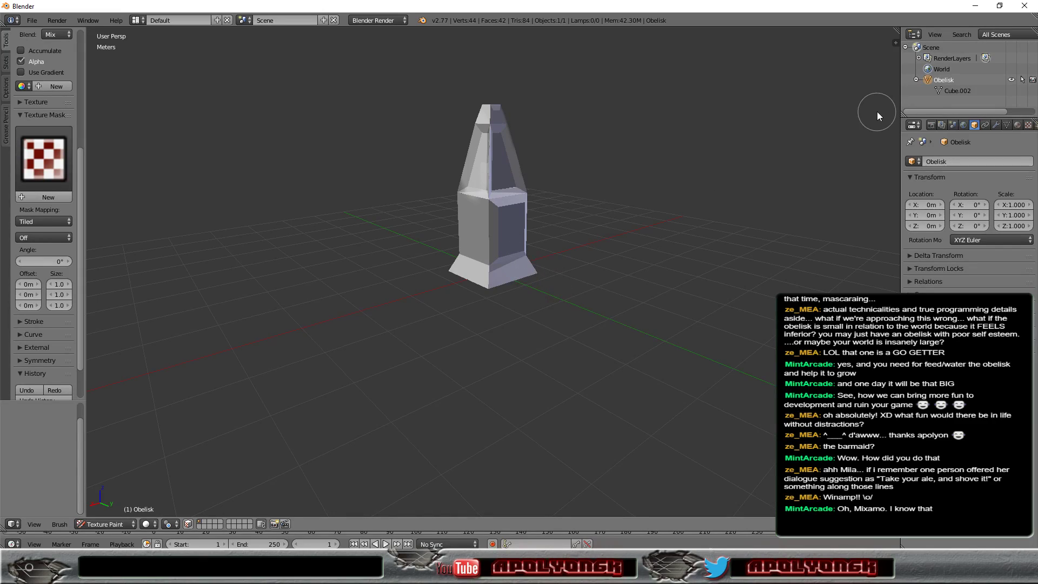
# - Inspect the Texture properties, then return to the obelisk's Object properties
pyautogui.click(1029, 125)
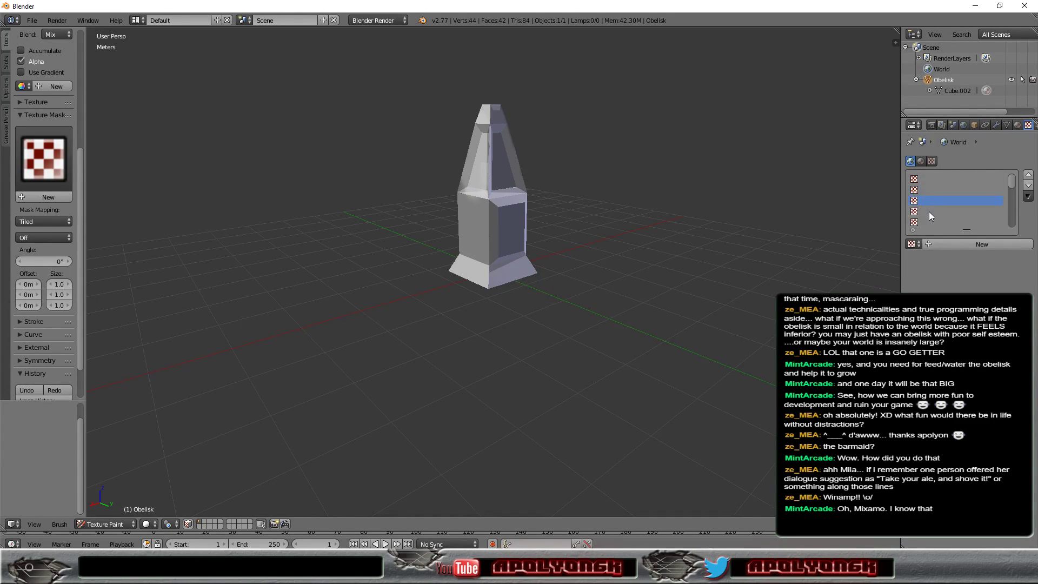
pyautogui.scroll(-2, 931, 206)
pyautogui.scroll(-2, 935, 201)
pyautogui.scroll(1, 938, 197)
pyautogui.scroll(3, 938, 197)
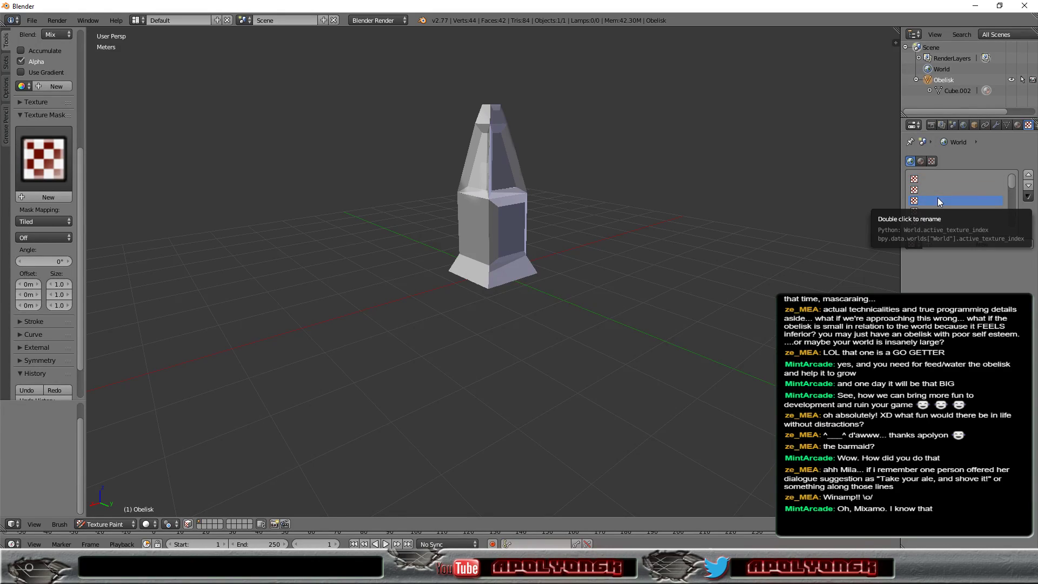
pyautogui.click(974, 125)
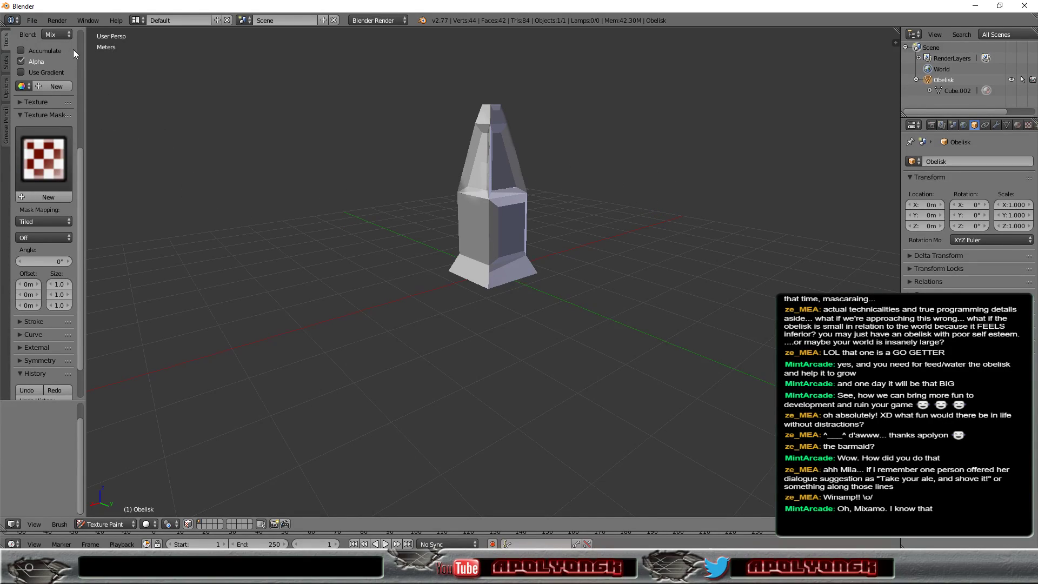
pyautogui.scroll(5, 80, 50)
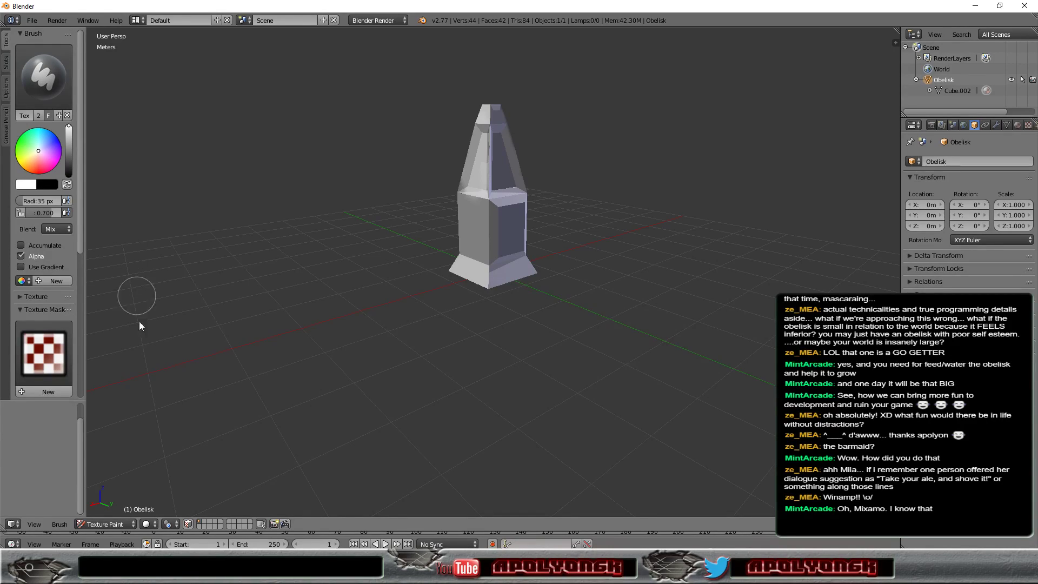
pyautogui.scroll(2, 98, 532)
pyautogui.moveTo(304, 531); pyautogui.dragTo(303, 427)
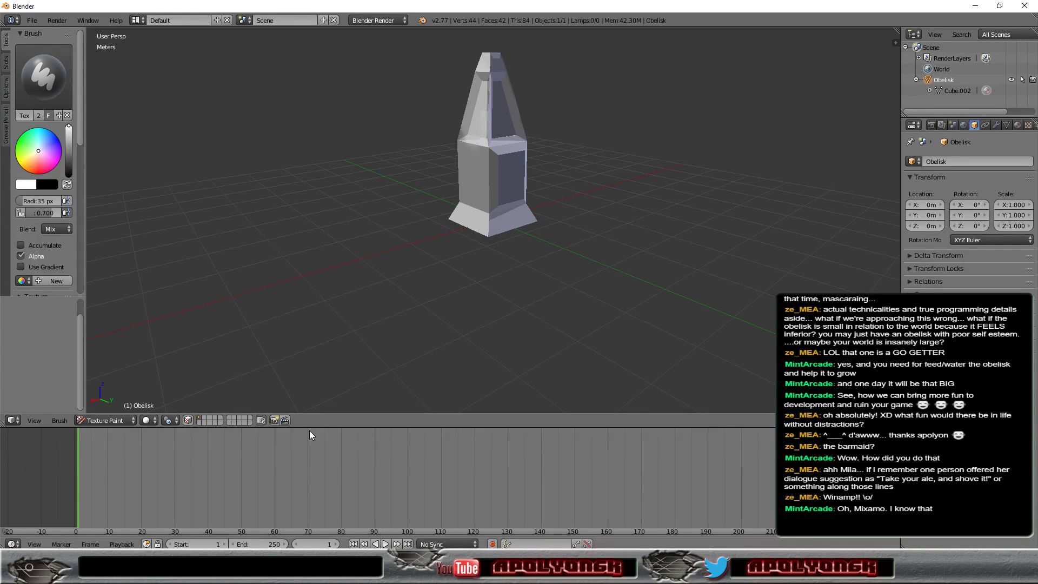
pyautogui.moveTo(312, 428); pyautogui.dragTo(291, 532)
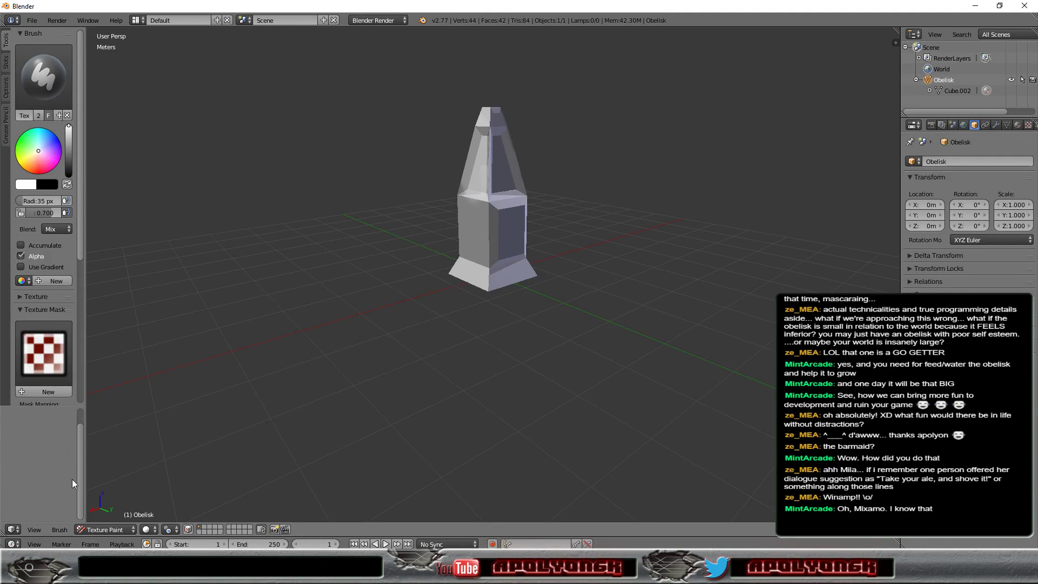
pyautogui.click(14, 530)
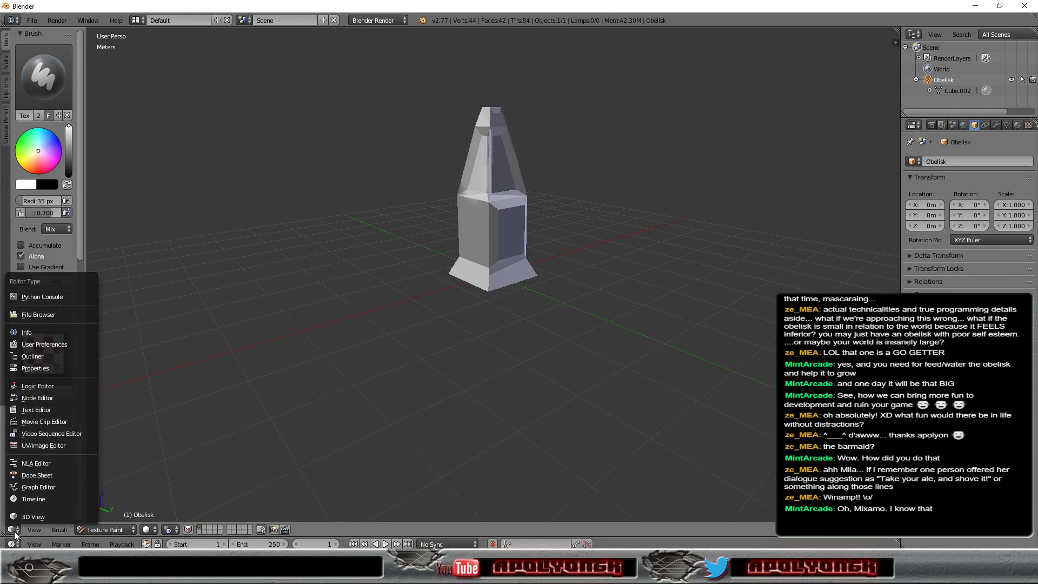
pyautogui.click(11, 544)
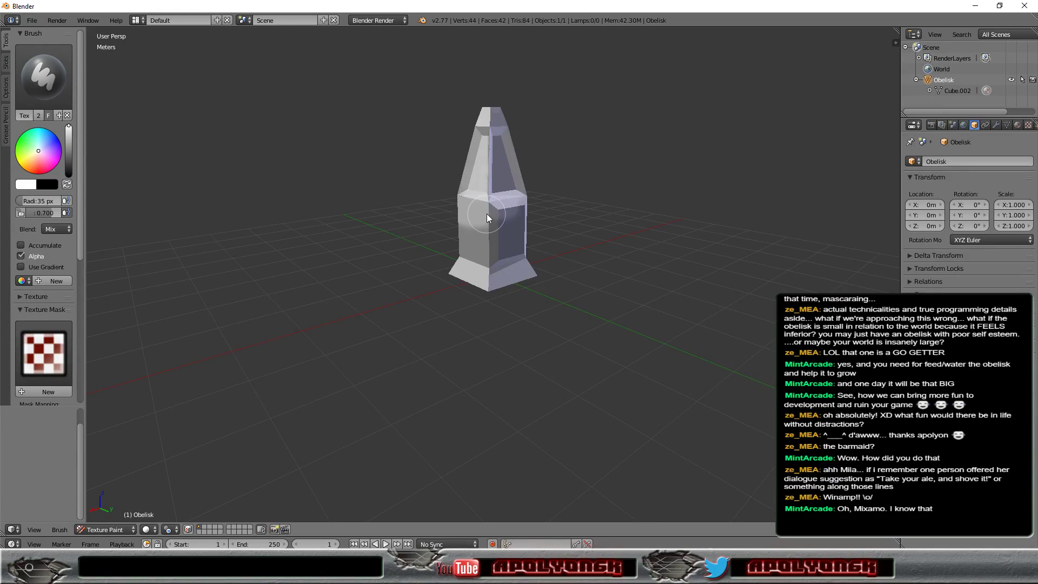
# - Set the brush to orange and paint the obelisk's shaft, tip and lower grey faces
pyautogui.click(30, 162)
pyautogui.moveTo(468, 219)
pyautogui.mouseDown()
pyautogui.moveTo(524, 205)
pyautogui.moveTo(491, 166)
pyautogui.moveTo(501, 140)
pyautogui.moveTo(465, 144)
pyautogui.mouseUp()
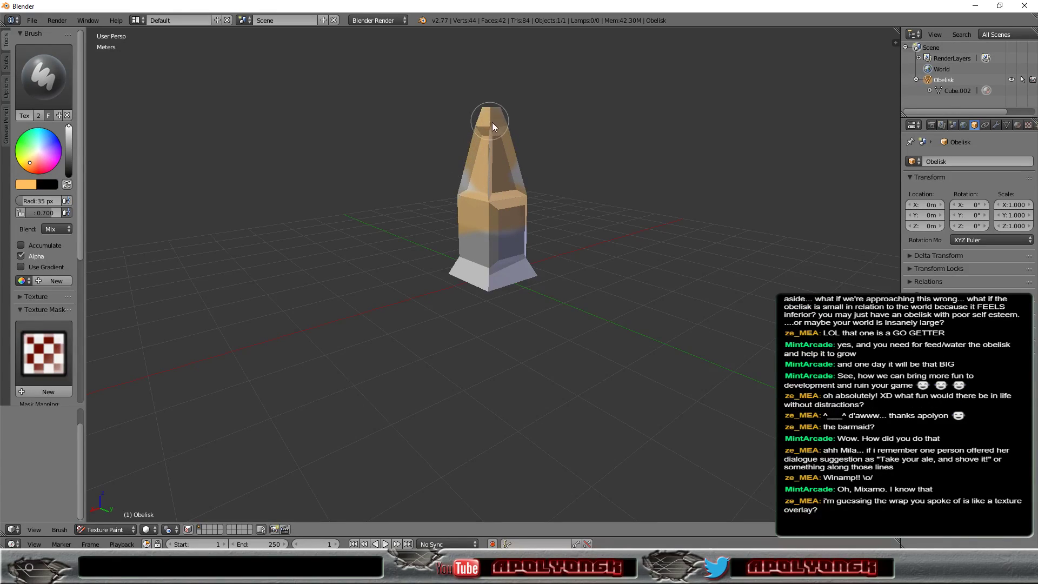
pyautogui.moveTo(505, 198)
pyautogui.mouseDown()
pyautogui.moveTo(499, 247)
pyautogui.moveTo(519, 238)
pyautogui.mouseUp()
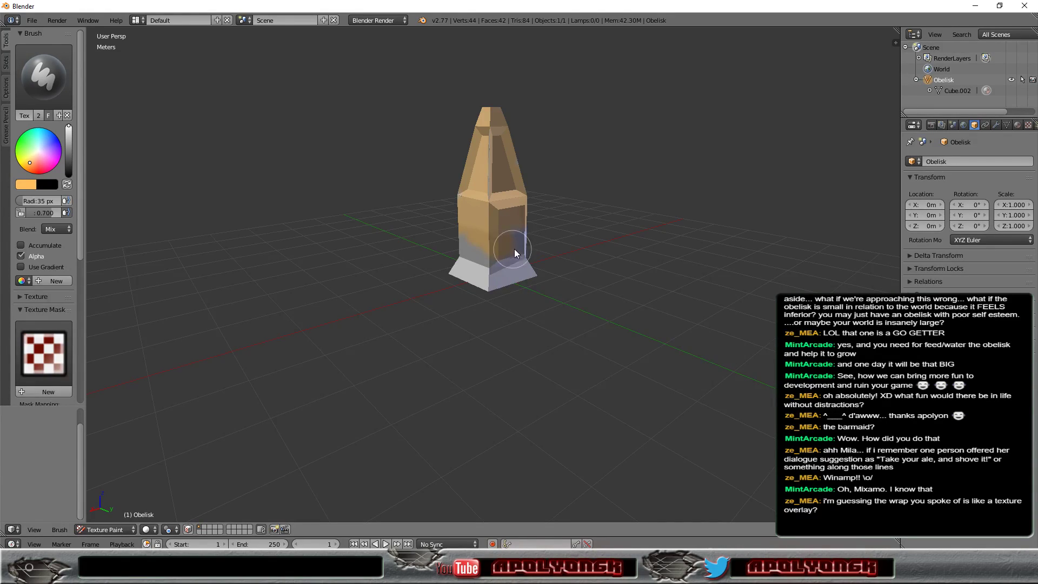
pyautogui.moveTo(526, 271); pyautogui.dragTo(476, 231)
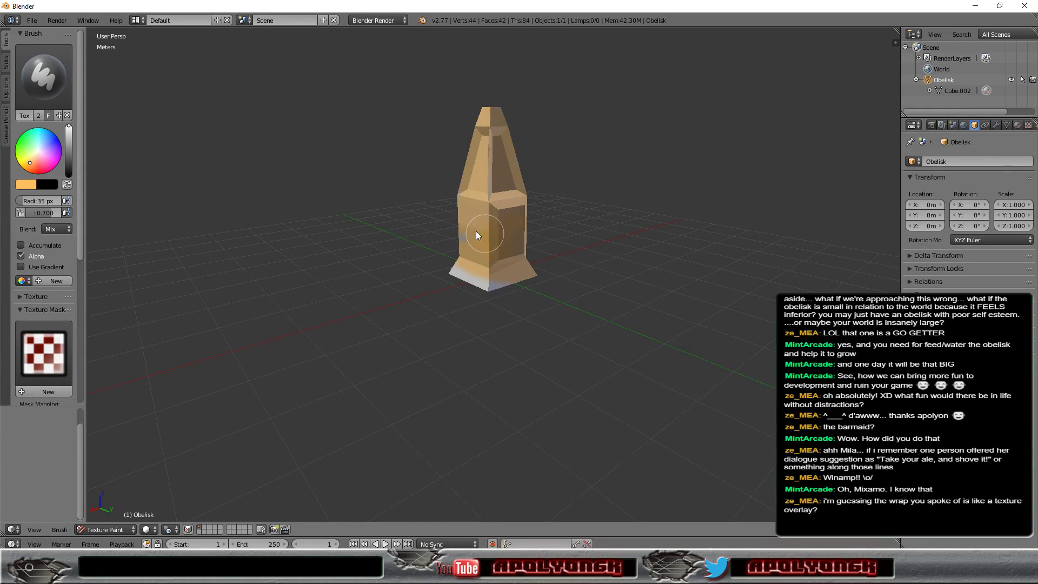